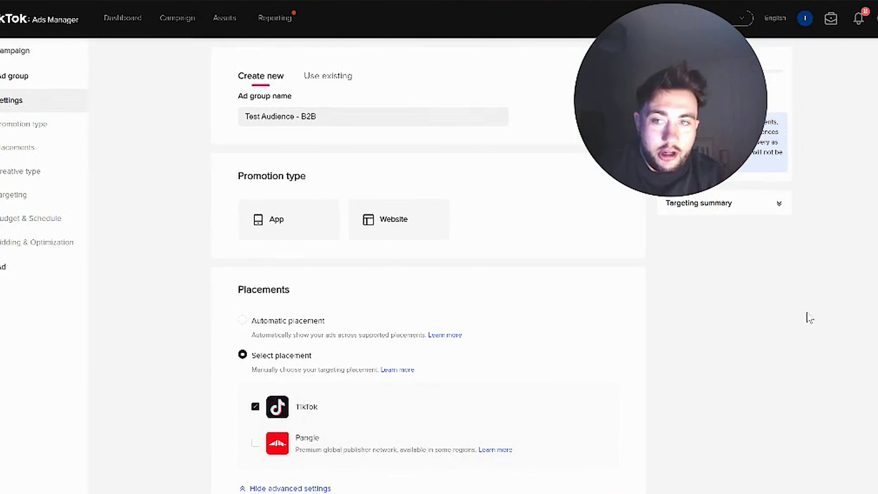
{"action": "mouse_move", "coordinate": [713, 113]}
{"action": "left_click_drag", "start_coordinate": [712, 112], "coordinate": [769, 267]}
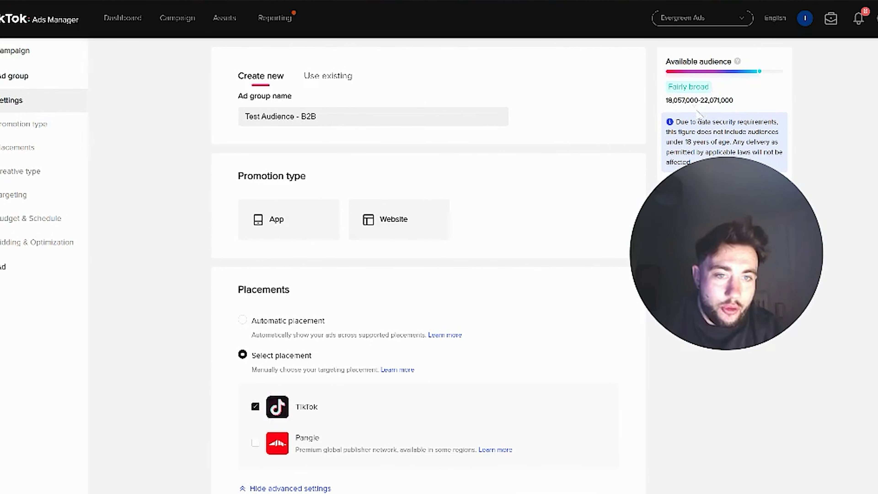
{"action": "scroll", "coordinate": [563, 251], "scroll_direction": "down", "scroll_amount": 4}
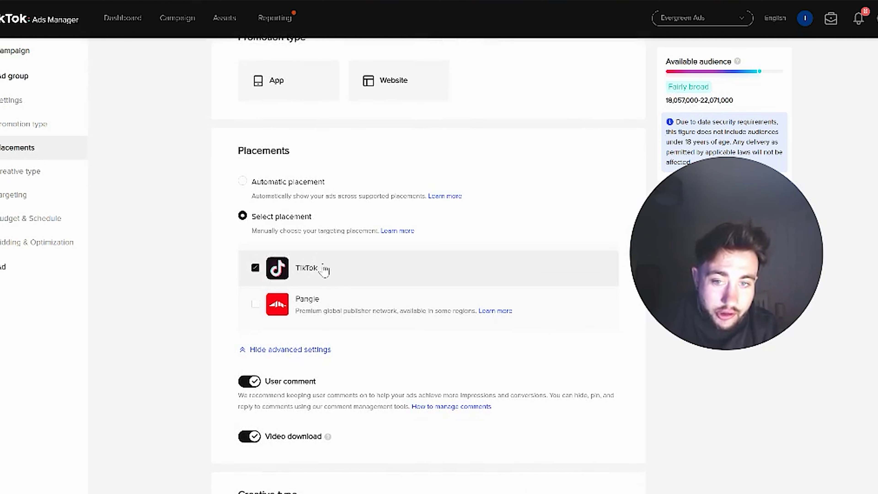
{"action": "scroll", "coordinate": [346, 318], "scroll_direction": "down", "scroll_amount": 15}
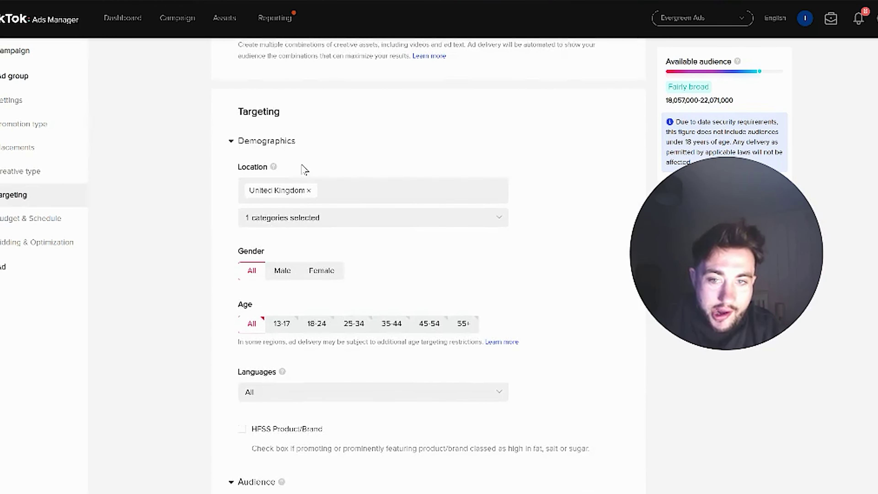
{"action": "scroll", "coordinate": [396, 345], "scroll_direction": "down", "scroll_amount": 5}
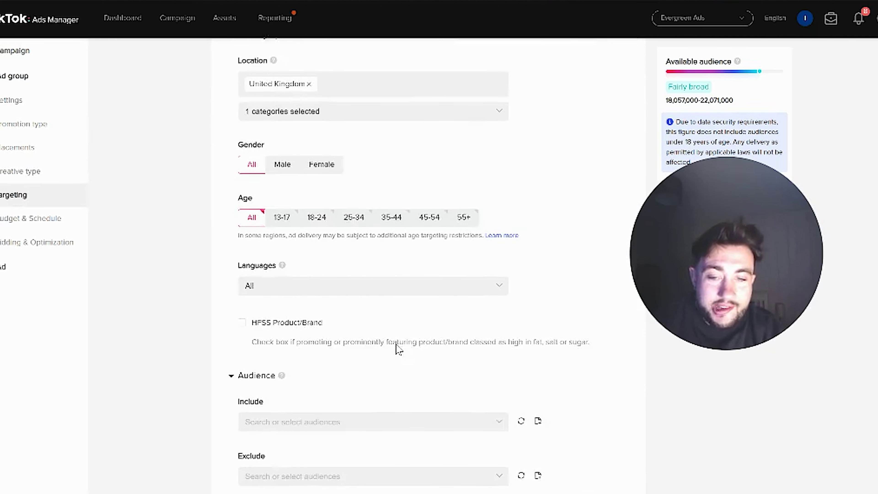
{"action": "scroll", "coordinate": [398, 348], "scroll_direction": "up", "scroll_amount": 7}
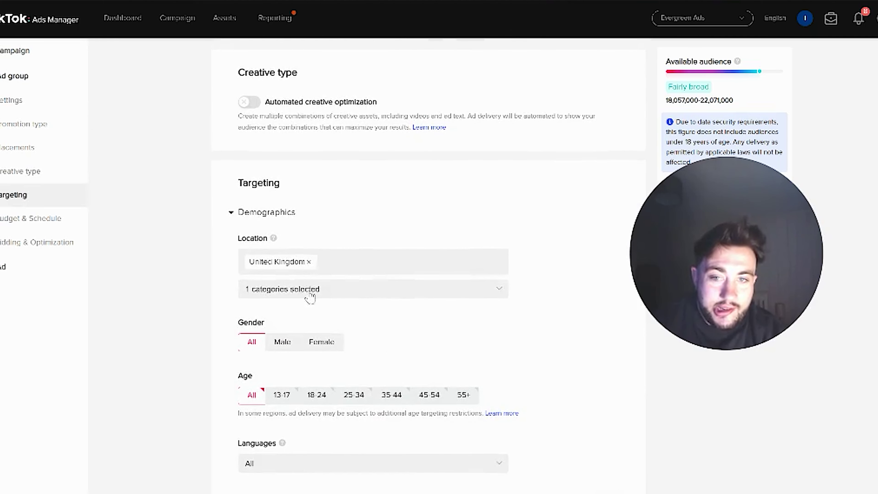
{"action": "left_click", "coordinate": [390, 293]}
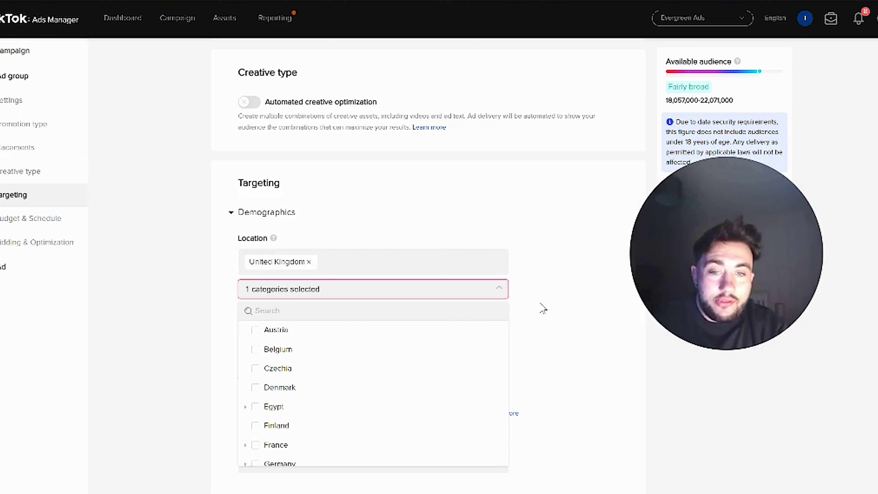
{"action": "scroll", "coordinate": [401, 388], "scroll_direction": "down", "scroll_amount": 8}
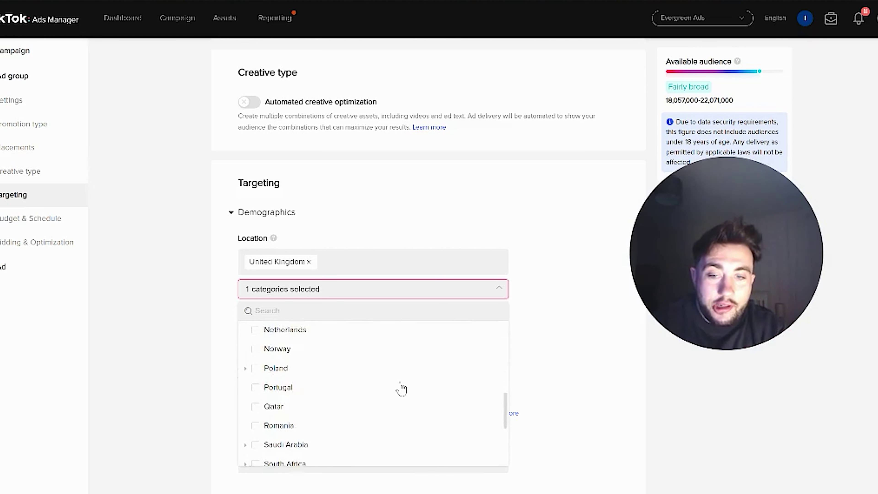
{"action": "scroll", "coordinate": [402, 388], "scroll_direction": "down", "scroll_amount": 4}
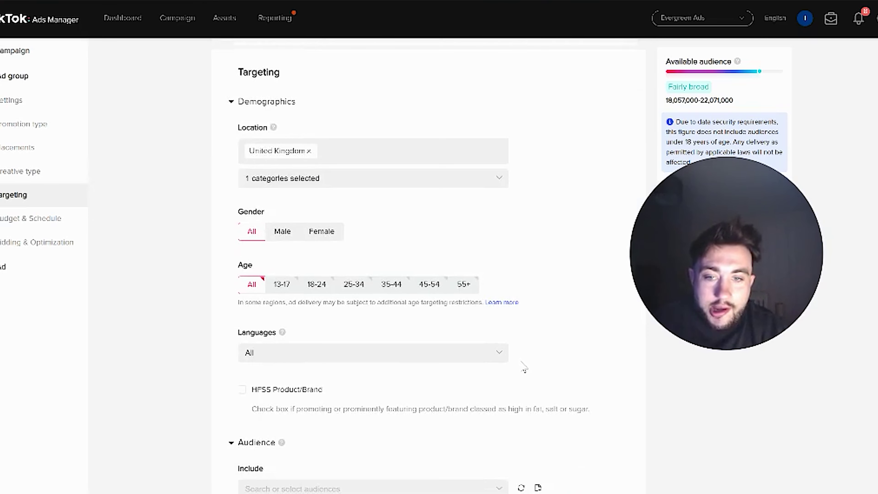
{"action": "scroll", "coordinate": [522, 367], "scroll_direction": "down", "scroll_amount": 3}
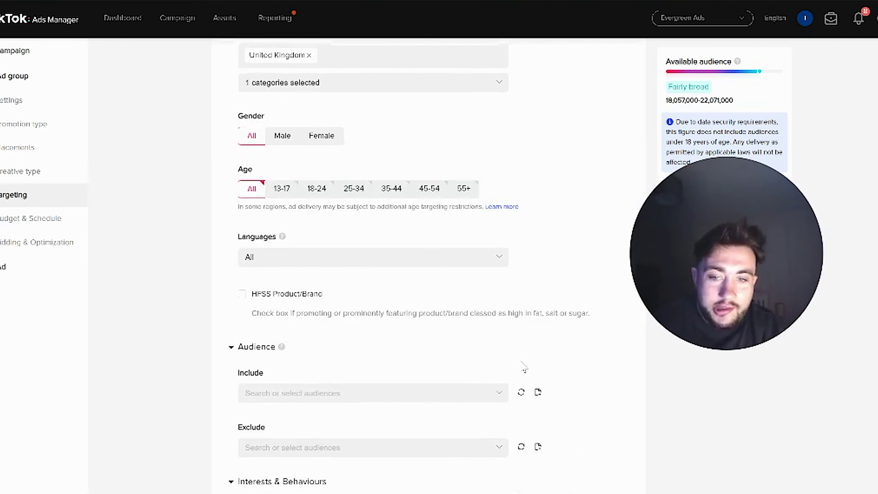
{"action": "scroll", "coordinate": [553, 375], "scroll_direction": "down", "scroll_amount": 5}
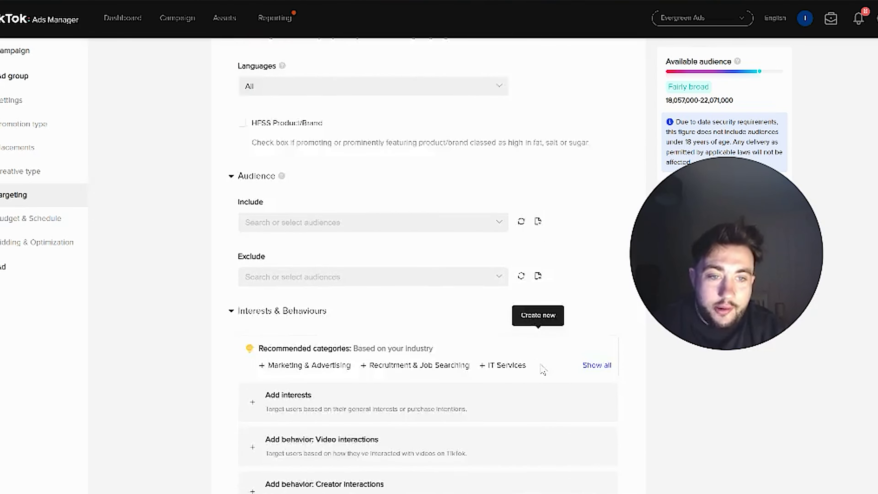
{"action": "left_click", "coordinate": [406, 204]}
{"action": "left_click", "coordinate": [484, 194]}
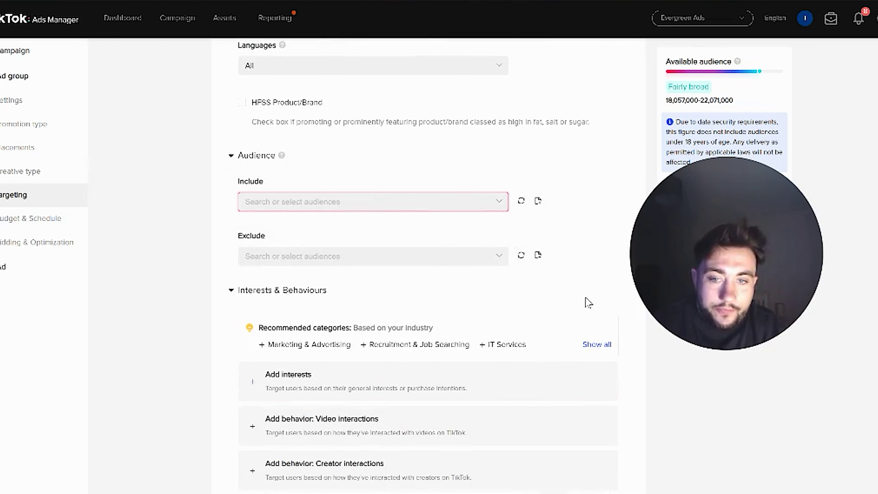
{"action": "scroll", "coordinate": [588, 303], "scroll_direction": "down", "scroll_amount": 3}
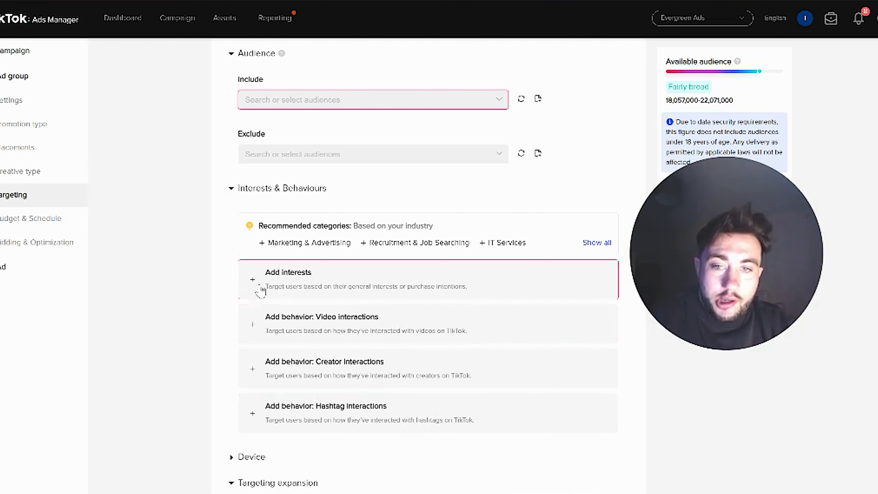
Add an interest-targeting block and browse the top-level list of interest categories.
{"action": "left_click", "coordinate": [251, 286]}
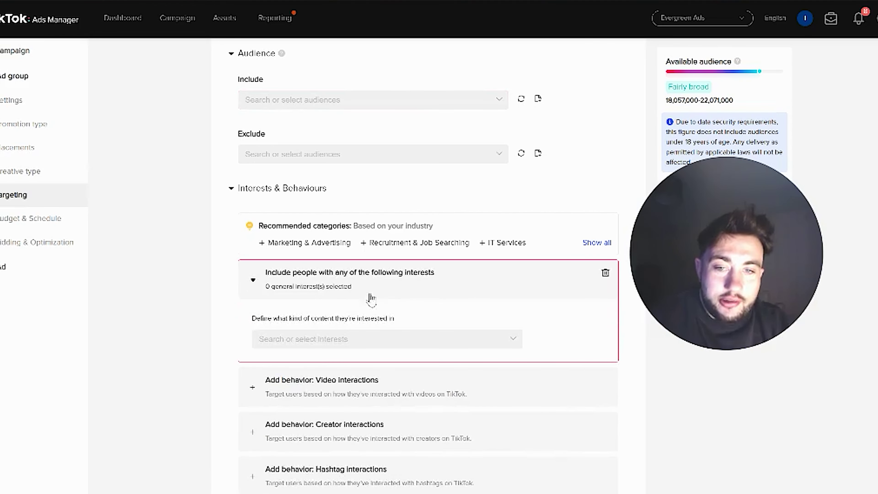
{"action": "left_click", "coordinate": [360, 342]}
{"action": "scroll", "coordinate": [391, 384], "scroll_direction": "down", "scroll_amount": 1}
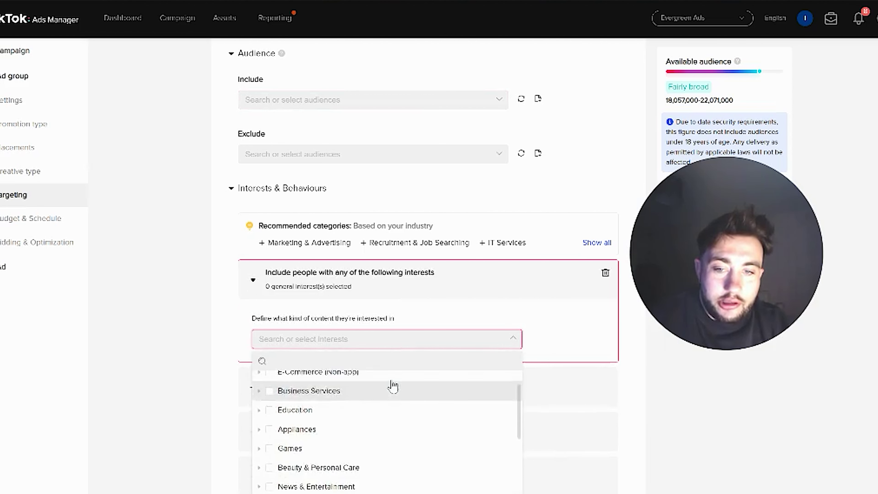
{"action": "scroll", "coordinate": [392, 384], "scroll_direction": "up", "scroll_amount": 1}
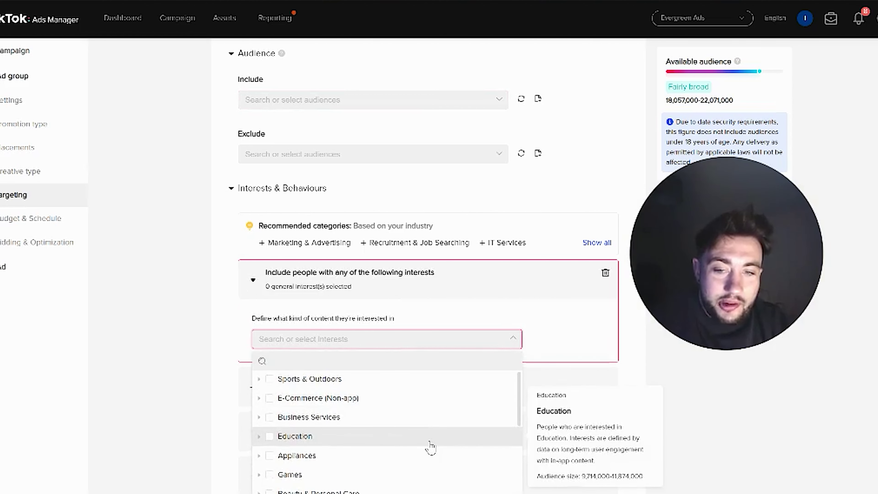
{"action": "scroll", "coordinate": [408, 450], "scroll_direction": "down", "scroll_amount": 6}
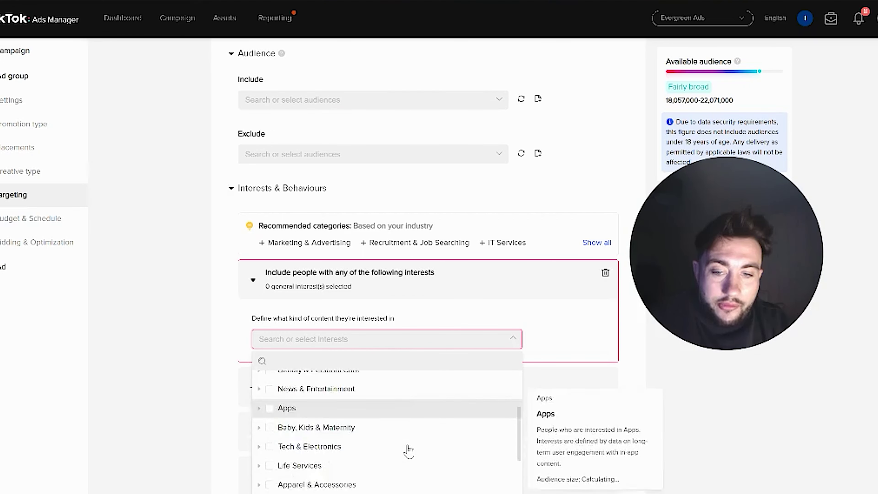
{"action": "scroll", "coordinate": [408, 449], "scroll_direction": "down", "scroll_amount": 3}
{"action": "scroll", "coordinate": [409, 448], "scroll_direction": "up", "scroll_amount": 8}
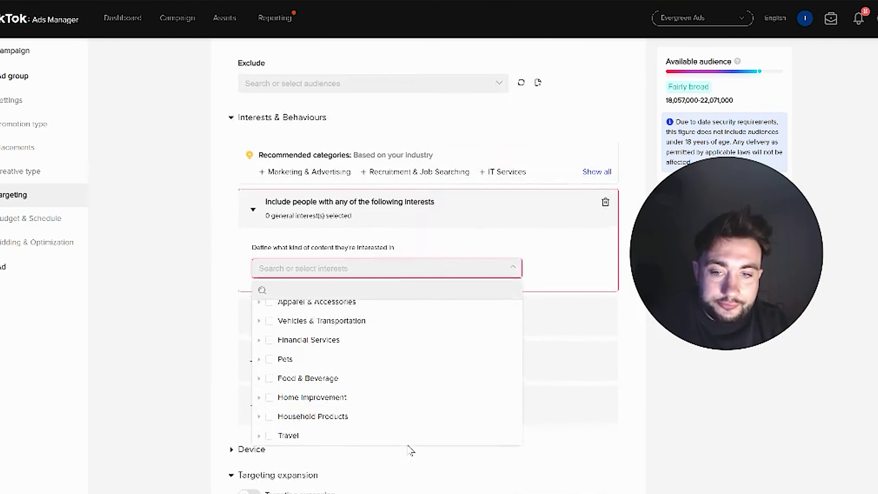
{"action": "scroll", "coordinate": [419, 387], "scroll_direction": "up", "scroll_amount": 2}
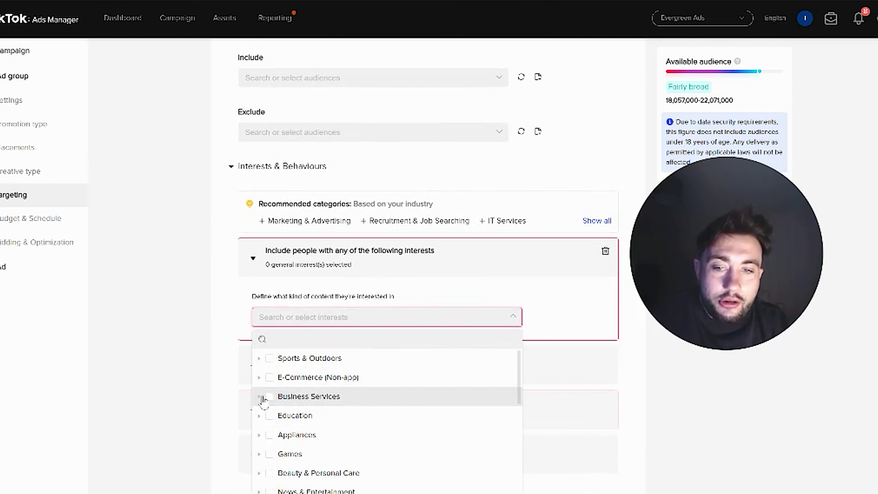
Expand Business Services and its Real Estate & Home Rentals subcategory, browsing without selecting any.
{"action": "left_click", "coordinate": [260, 396]}
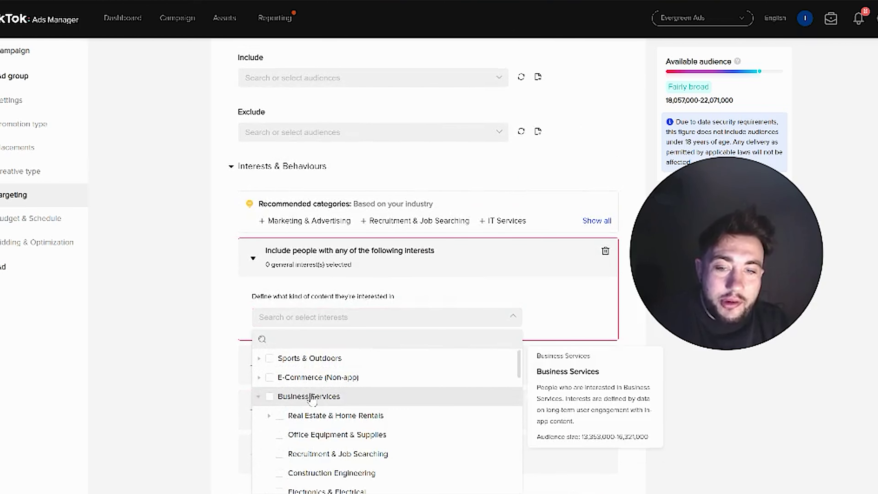
{"action": "left_click", "coordinate": [269, 416]}
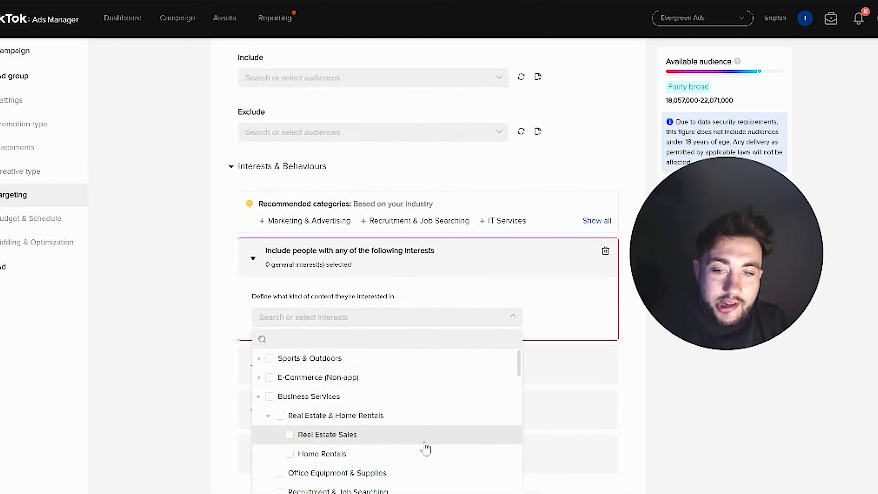
{"action": "scroll", "coordinate": [424, 448], "scroll_direction": "down", "scroll_amount": 2}
{"action": "scroll", "coordinate": [425, 448], "scroll_direction": "down", "scroll_amount": 1}
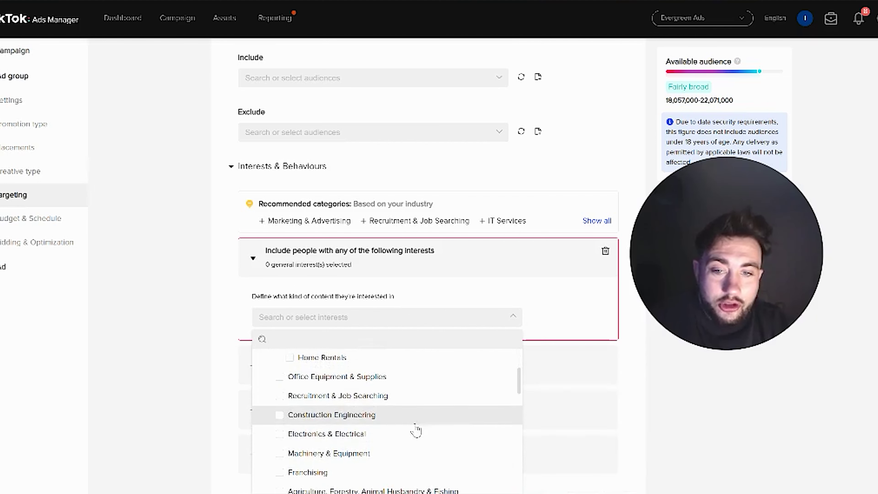
{"action": "scroll", "coordinate": [419, 441], "scroll_direction": "down", "scroll_amount": 3}
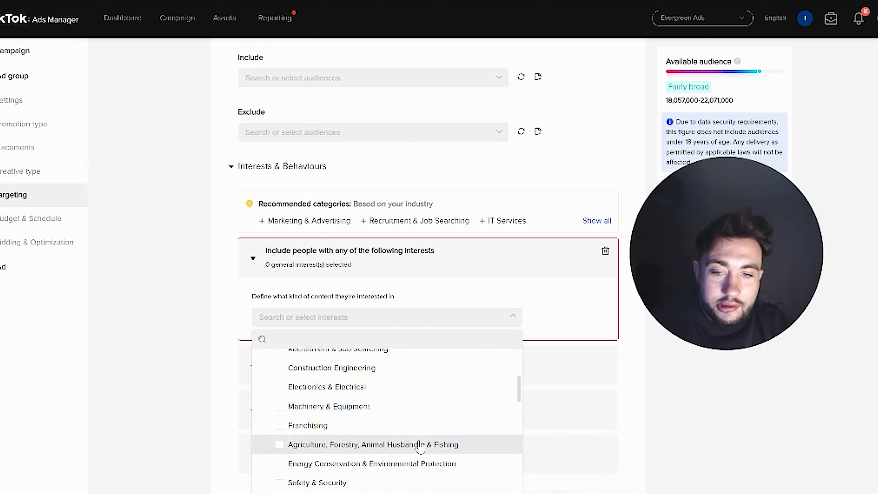
{"action": "scroll", "coordinate": [418, 446], "scroll_direction": "down", "scroll_amount": 3}
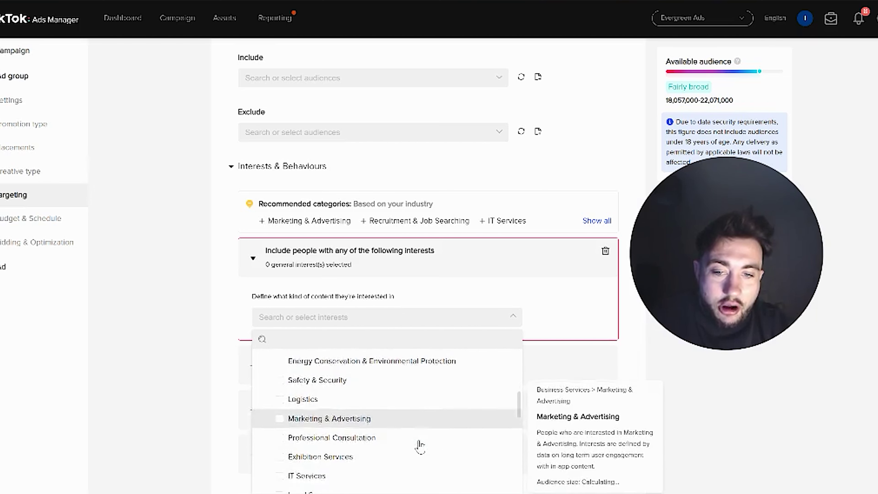
{"action": "mouse_move", "coordinate": [380, 401]}
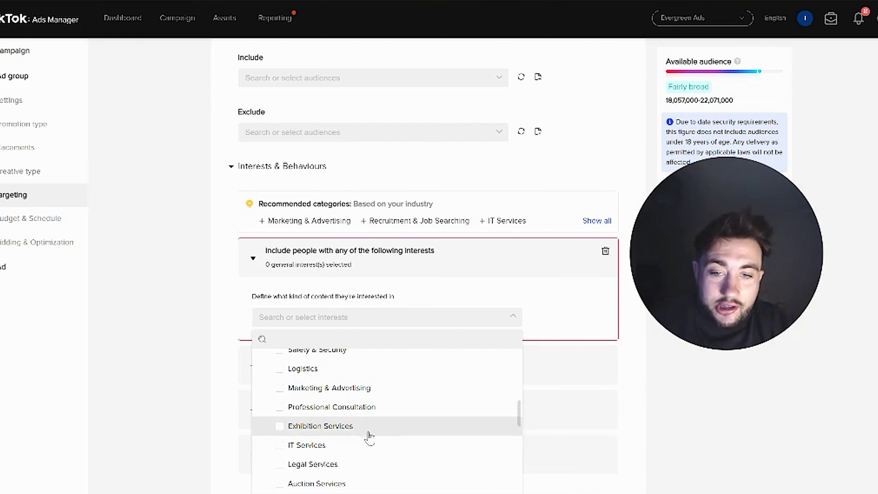
{"action": "mouse_move", "coordinate": [390, 451]}
{"action": "scroll", "coordinate": [390, 451], "scroll_direction": "down", "scroll_amount": 1}
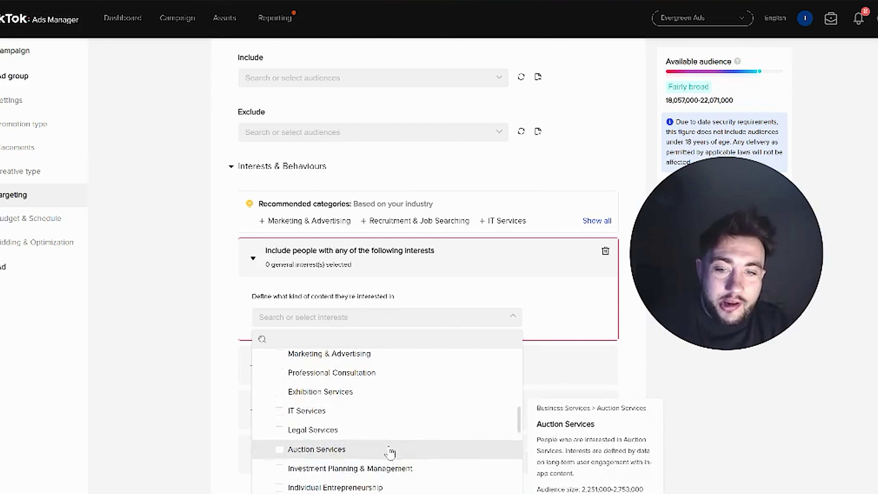
{"action": "scroll", "coordinate": [413, 425], "scroll_direction": "down", "scroll_amount": 1}
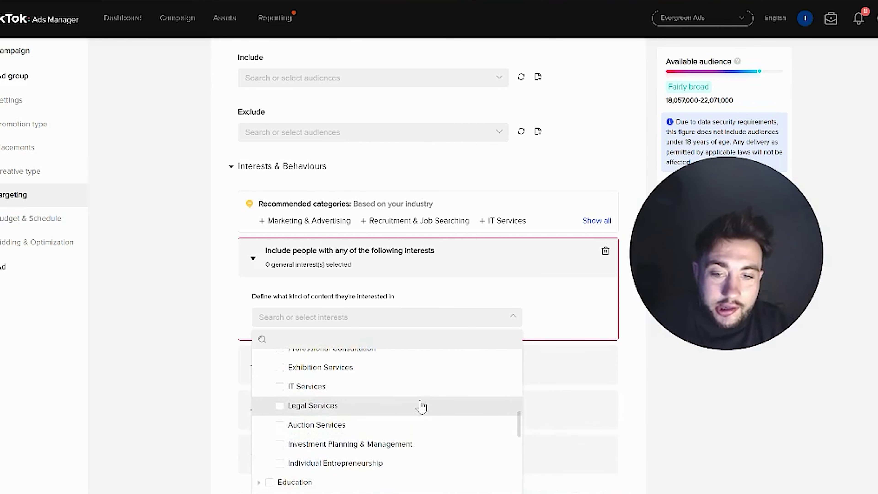
{"action": "mouse_move", "coordinate": [413, 465]}
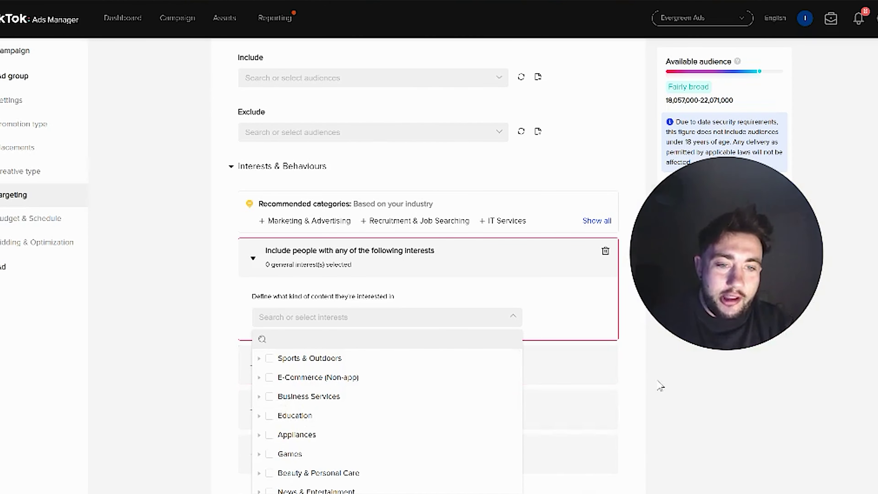
Add a video-interactions behaviour block and review its video category list.
{"action": "left_click", "coordinate": [660, 385]}
{"action": "left_click", "coordinate": [359, 361]}
{"action": "scroll", "coordinate": [401, 391], "scroll_direction": "down", "scroll_amount": 3}
{"action": "left_click", "coordinate": [392, 389]}
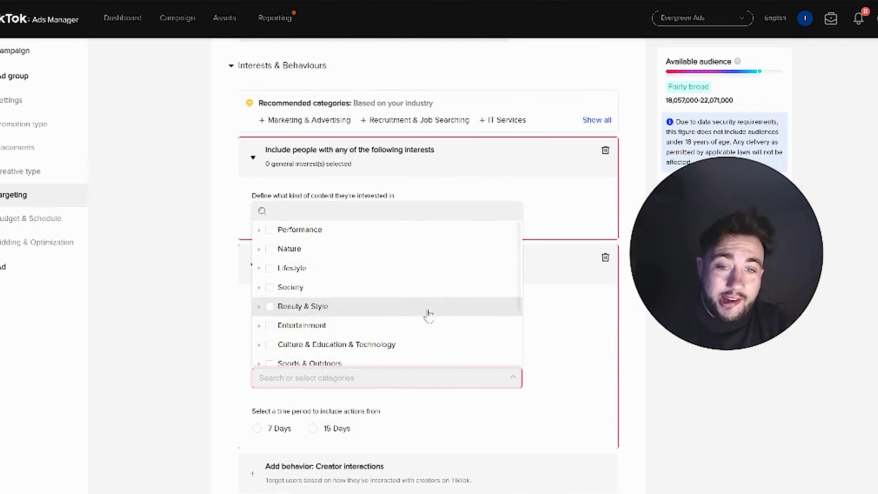
{"action": "scroll", "coordinate": [425, 314], "scroll_direction": "down", "scroll_amount": 2}
{"action": "scroll", "coordinate": [426, 314], "scroll_direction": "up", "scroll_amount": 2}
{"action": "left_click", "coordinate": [490, 416]}
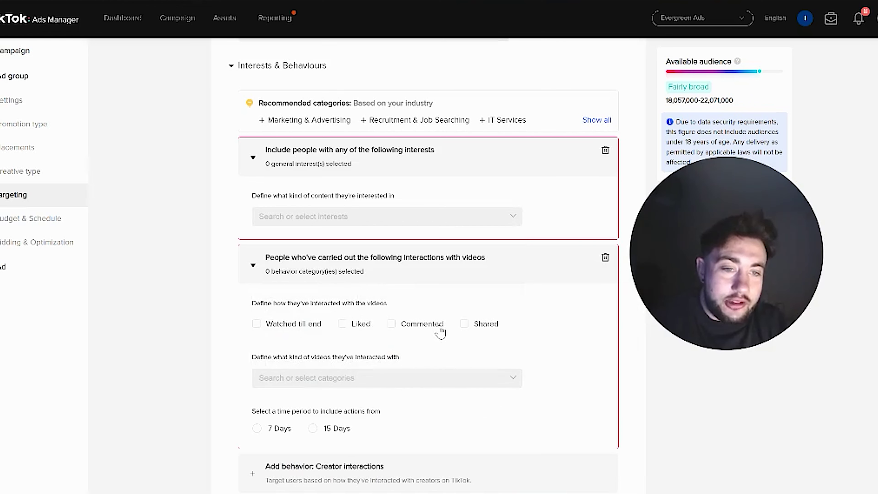
Add a creator-interactions behaviour block and review its creator category list.
{"action": "scroll", "coordinate": [474, 398], "scroll_direction": "down", "scroll_amount": 2}
{"action": "left_click", "coordinate": [456, 401]}
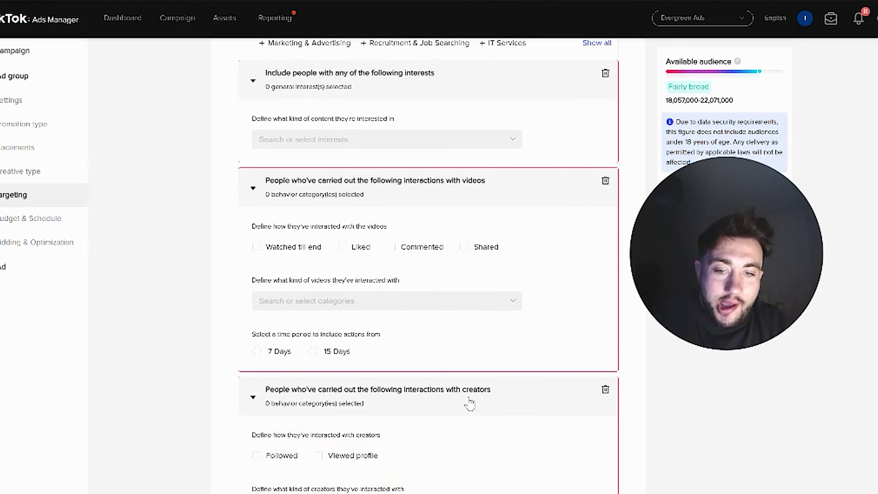
{"action": "scroll", "coordinate": [470, 403], "scroll_direction": "down", "scroll_amount": 3}
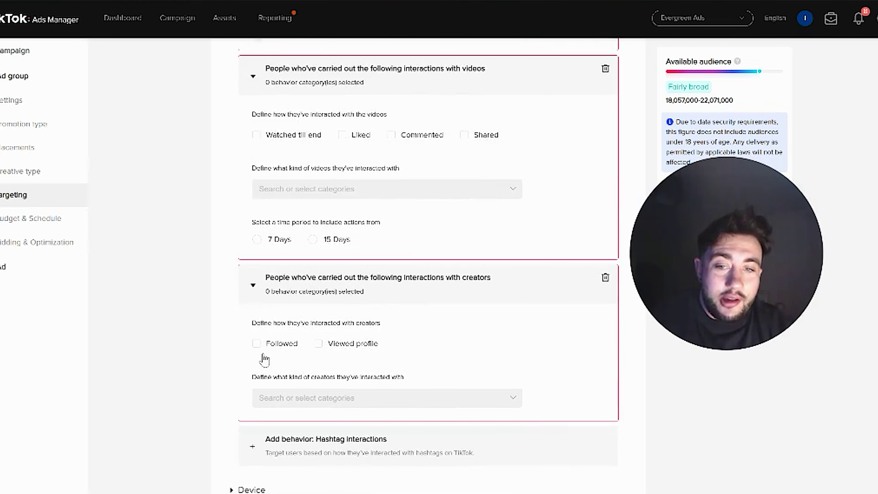
{"action": "left_click", "coordinate": [358, 403]}
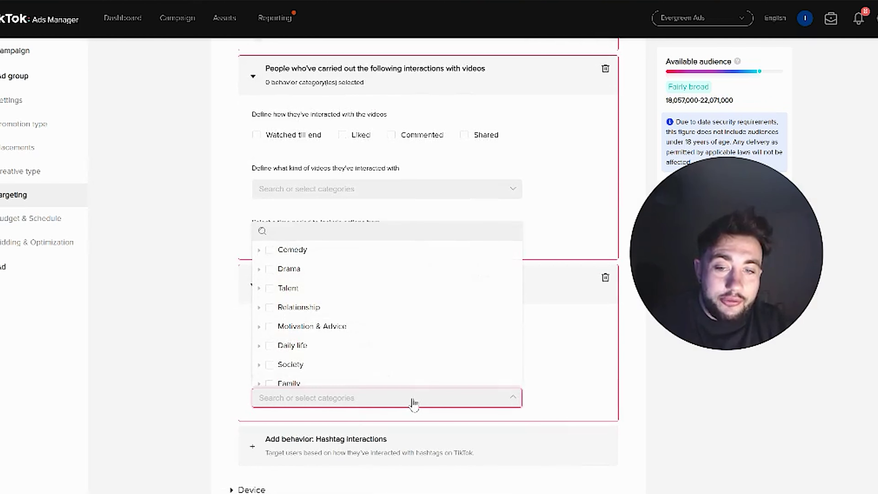
{"action": "scroll", "coordinate": [415, 346], "scroll_direction": "down", "scroll_amount": 1}
{"action": "scroll", "coordinate": [444, 354], "scroll_direction": "down", "scroll_amount": 8}
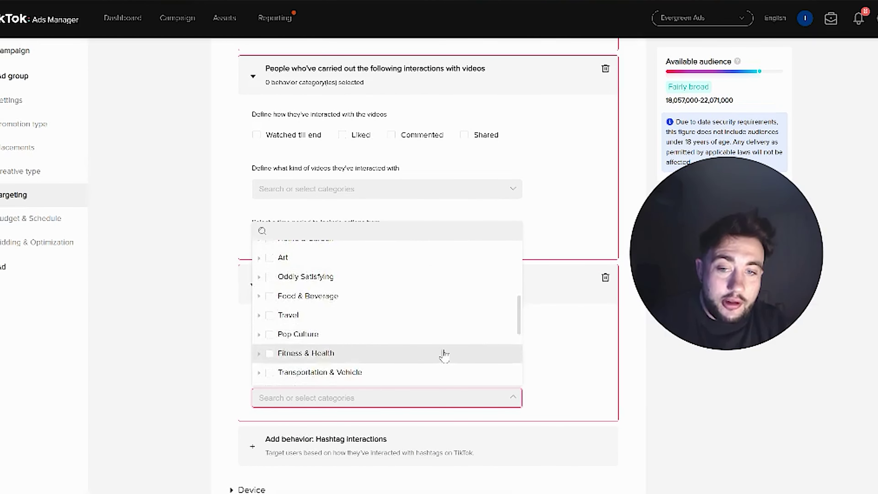
{"action": "left_click", "coordinate": [603, 414]}
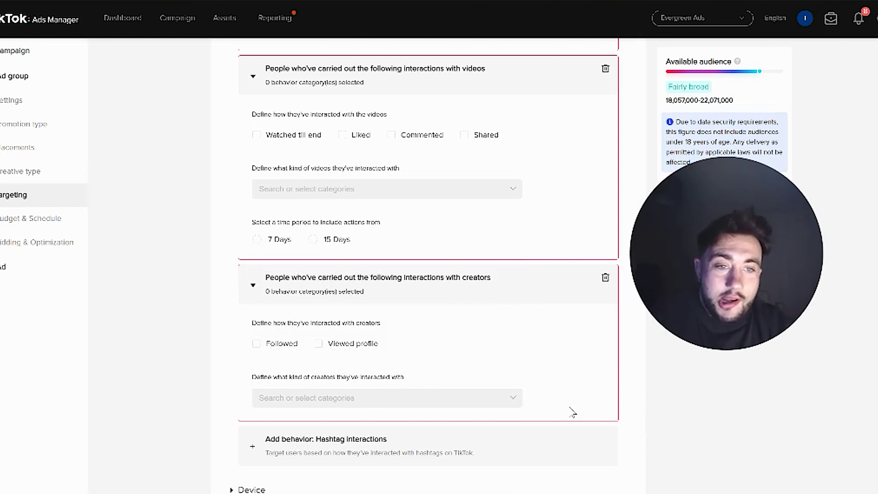
{"action": "scroll", "coordinate": [572, 414], "scroll_direction": "down", "scroll_amount": 2}
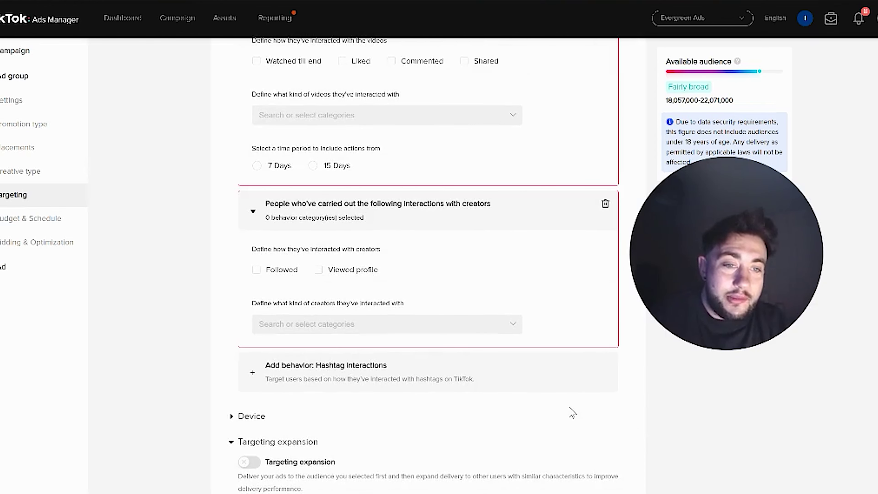
Add a hashtag-interactions behaviour block and preview its hashtag search list.
{"action": "left_click", "coordinate": [454, 377]}
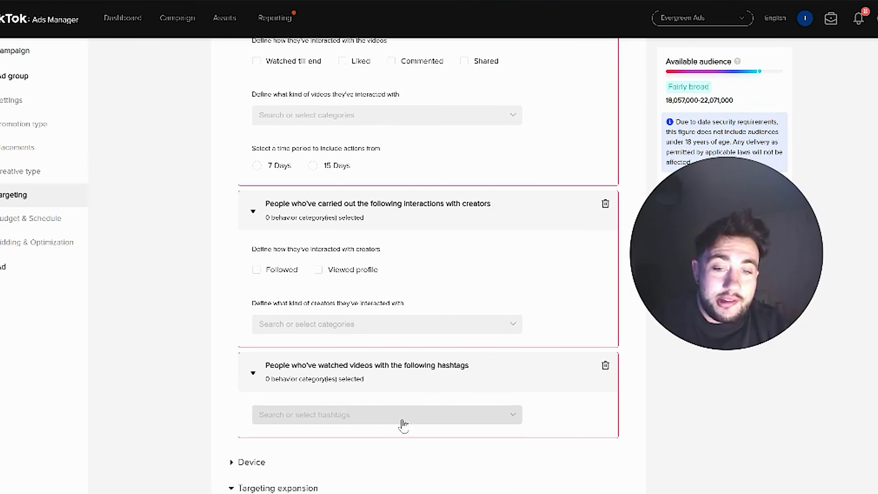
{"action": "scroll", "coordinate": [408, 417], "scroll_direction": "down", "scroll_amount": 1}
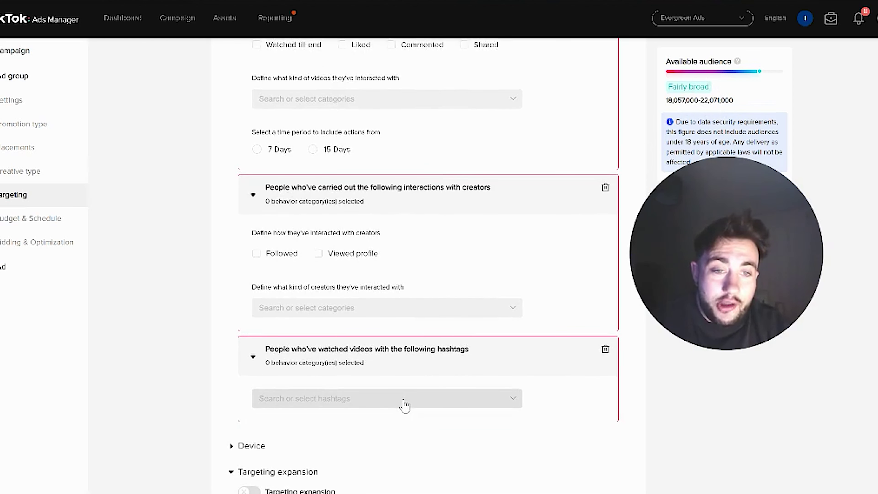
{"action": "left_click", "coordinate": [404, 406]}
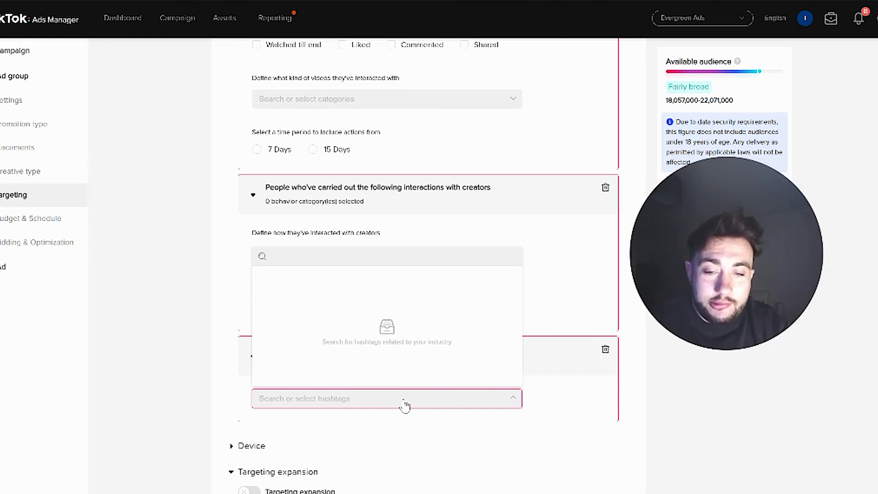
{"action": "left_click", "coordinate": [361, 404]}
Search small-business hashtags and add #smallbusinesstips, #smallbusinesshelp, #smallbusinesstip, #smallbusiness and one more.
{"action": "left_click", "coordinate": [326, 401]}
{"action": "left_click", "coordinate": [327, 401]}
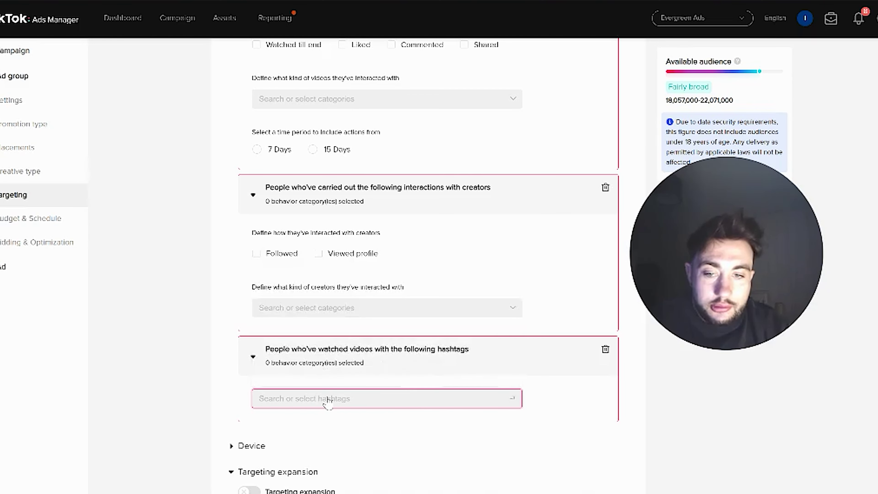
{"action": "left_click", "coordinate": [327, 402]}
{"action": "left_click", "coordinate": [261, 258]}
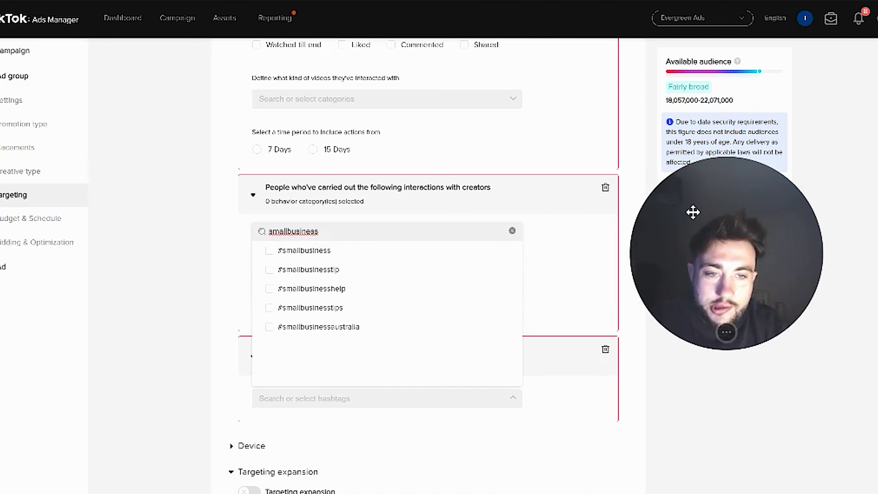
{"action": "left_click_drag", "start_coordinate": [692, 209], "coordinate": [754, 142]}
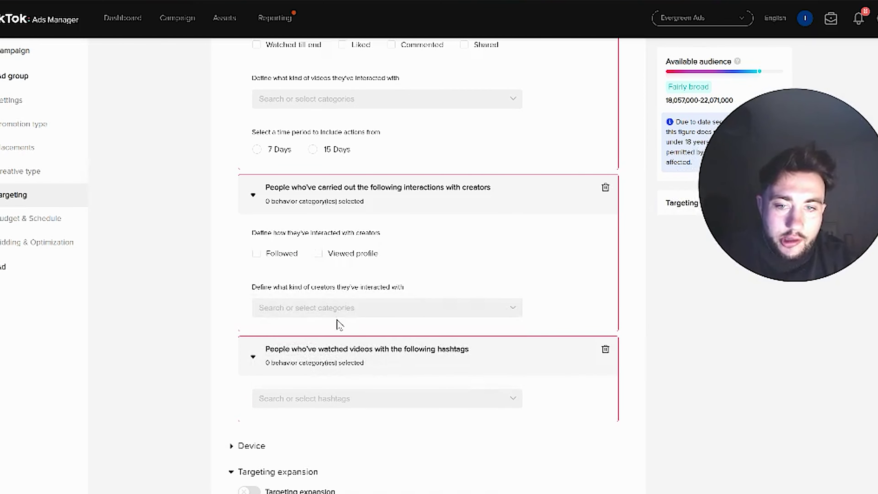
{"action": "left_click", "coordinate": [303, 405]}
{"action": "left_click", "coordinate": [317, 257]}
{"action": "type", "text": "smallbusiness"}
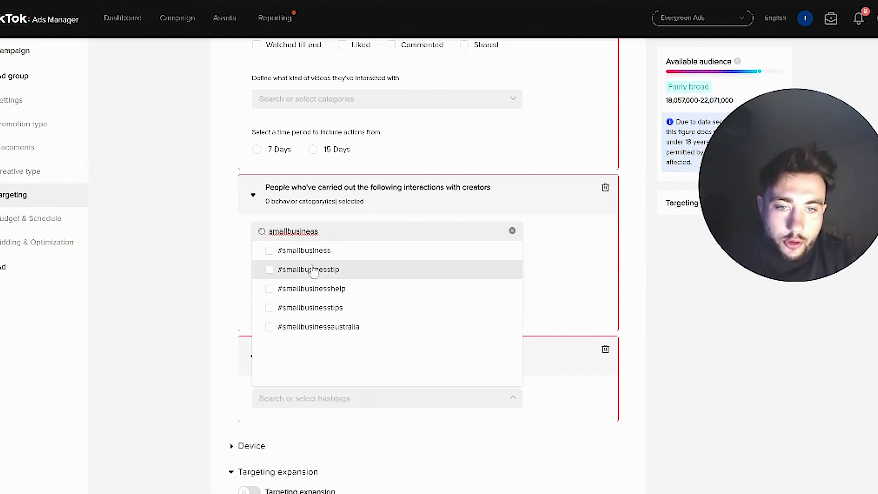
{"action": "left_click", "coordinate": [269, 308]}
{"action": "left_click", "coordinate": [270, 319]}
{"action": "left_click", "coordinate": [268, 318]}
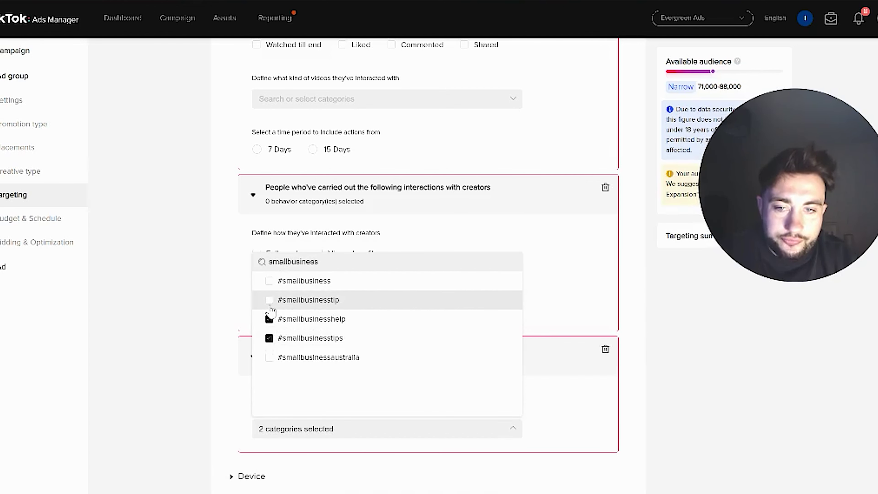
{"action": "left_click", "coordinate": [269, 300]}
{"action": "left_click", "coordinate": [269, 297]}
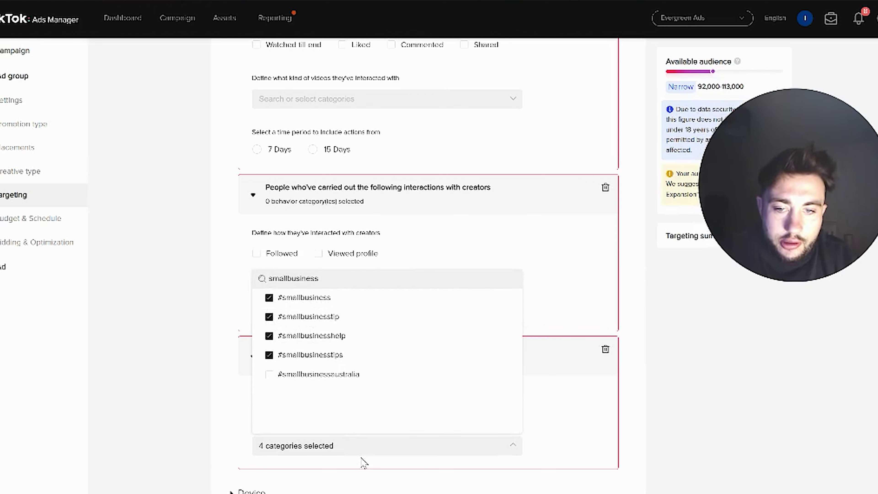
{"action": "left_click", "coordinate": [608, 431]}
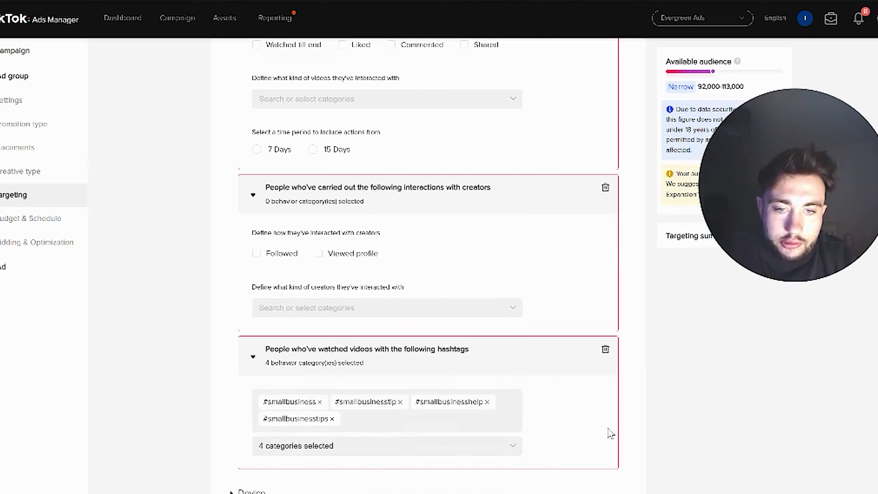
Add #business101, #businesshacks and #businessowner to the targeted hashtags.
{"action": "left_click", "coordinate": [369, 448]}
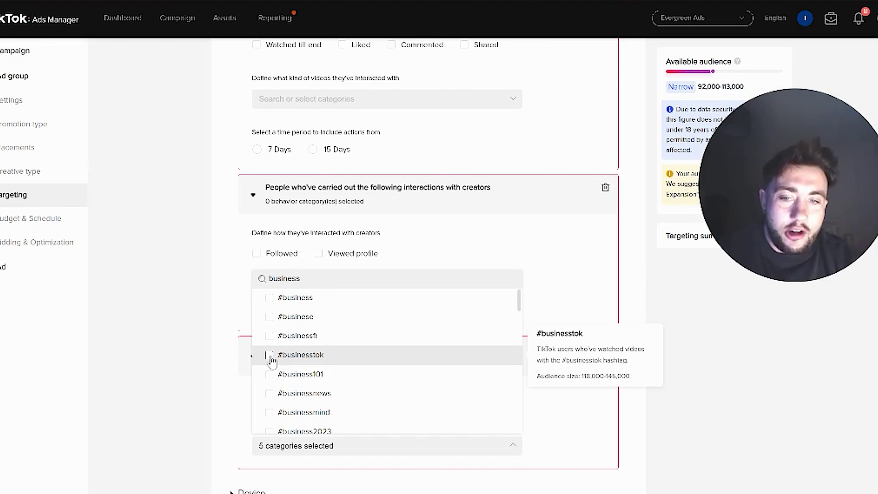
{"action": "left_click", "coordinate": [269, 376]}
{"action": "scroll", "coordinate": [356, 398], "scroll_direction": "down", "scroll_amount": 3}
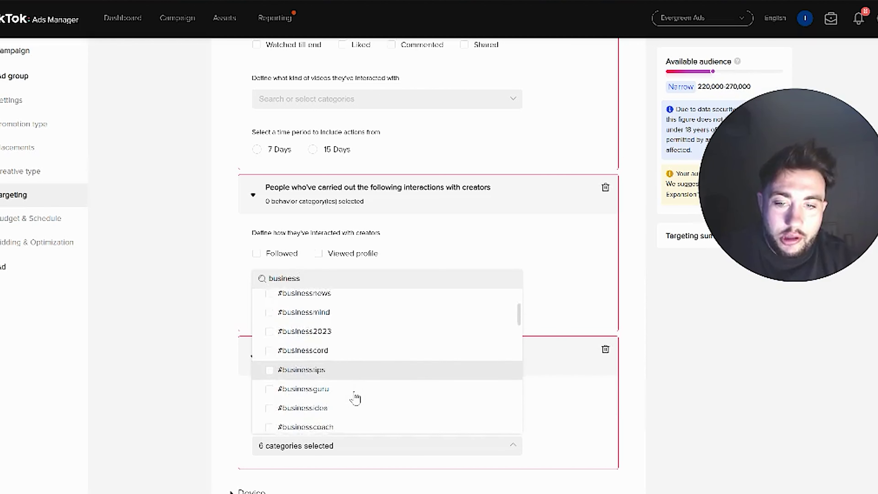
{"action": "scroll", "coordinate": [355, 397], "scroll_direction": "down", "scroll_amount": 2}
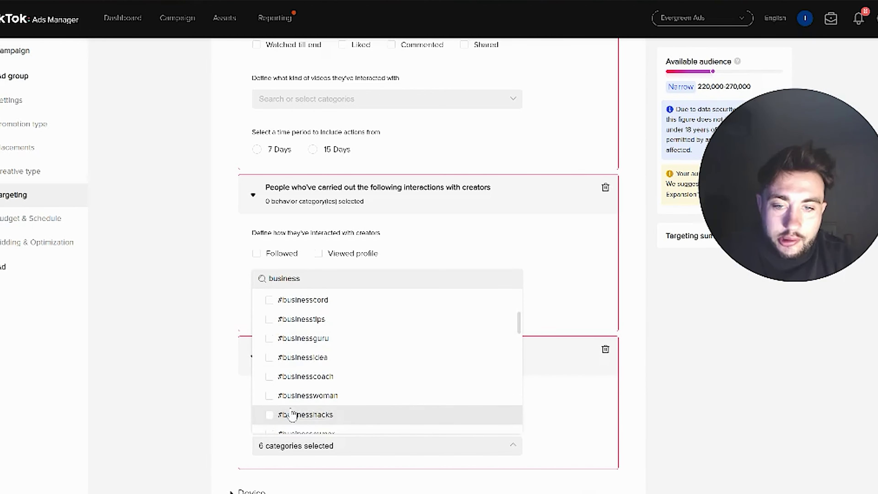
{"action": "scroll", "coordinate": [280, 397], "scroll_direction": "down", "scroll_amount": 3}
{"action": "left_click", "coordinate": [269, 347]}
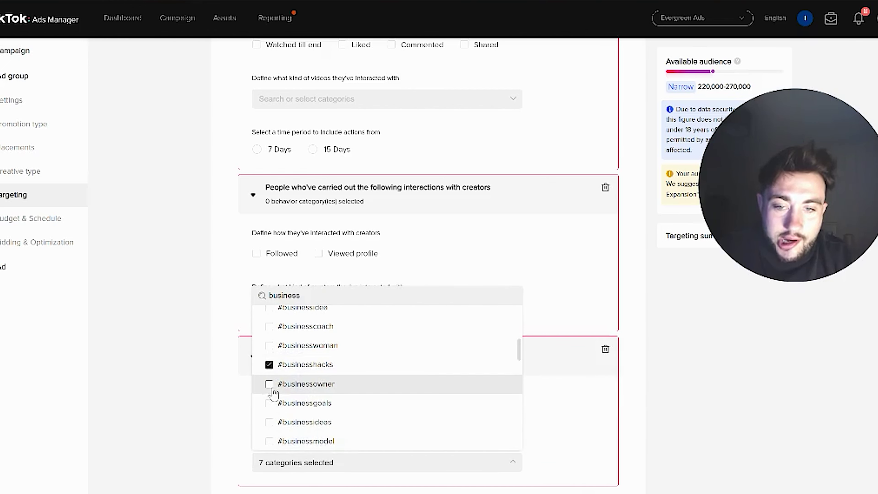
{"action": "left_click", "coordinate": [273, 391]}
{"action": "scroll", "coordinate": [363, 445], "scroll_direction": "down", "scroll_amount": 3}
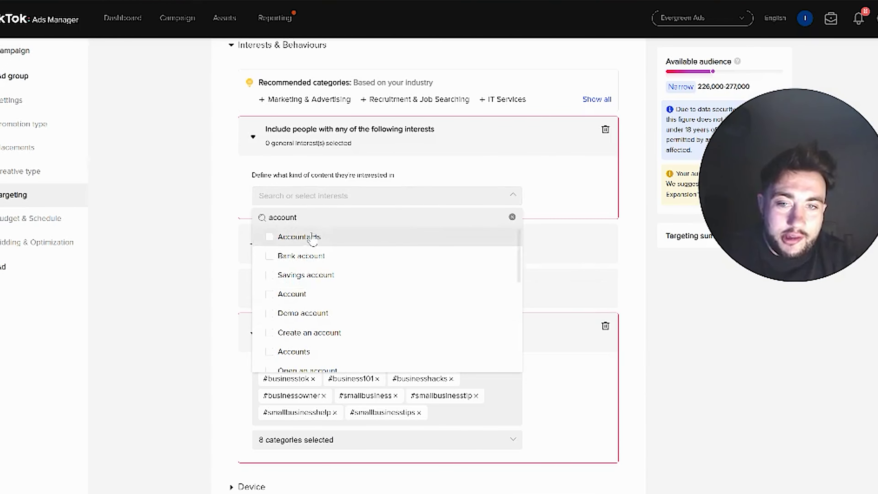
Select Accountants and Accounts & taxes as targeted interests and close the interest list.
{"action": "mouse_move", "coordinate": [326, 242]}
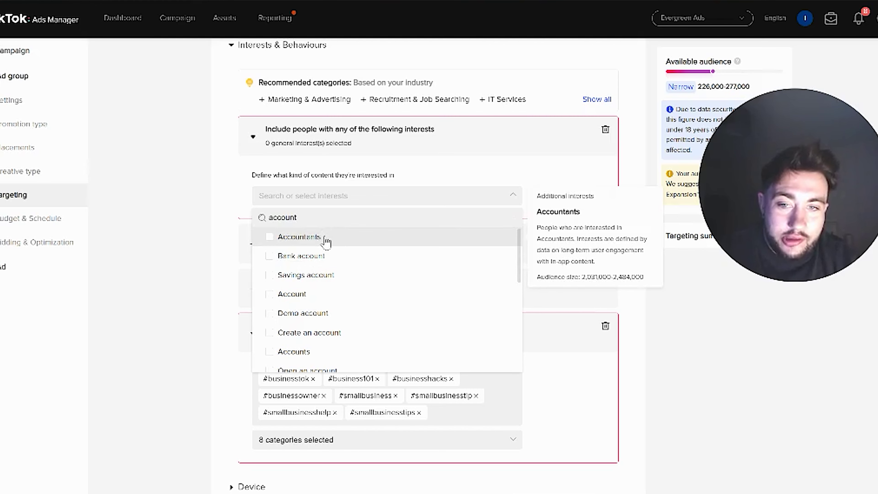
{"action": "left_click", "coordinate": [326, 243]}
{"action": "scroll", "coordinate": [345, 294], "scroll_direction": "down", "scroll_amount": 5}
{"action": "left_click", "coordinate": [307, 357]}
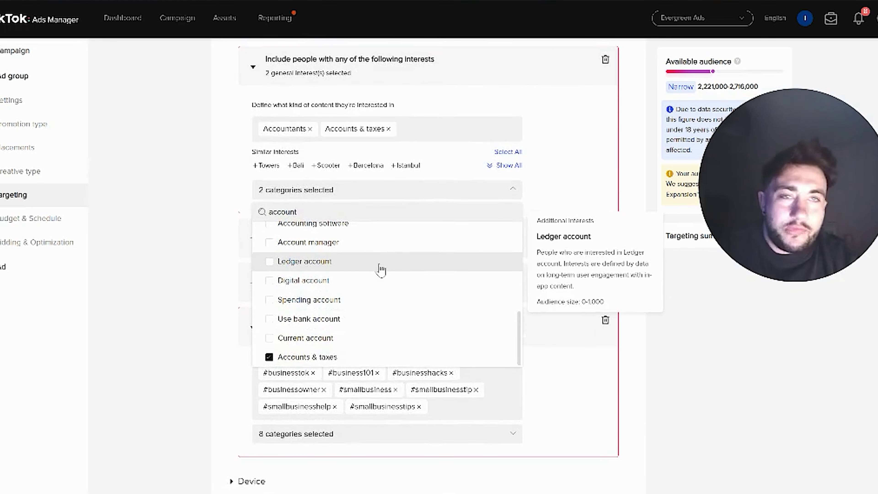
{"action": "scroll", "coordinate": [381, 269], "scroll_direction": "up", "scroll_amount": 2}
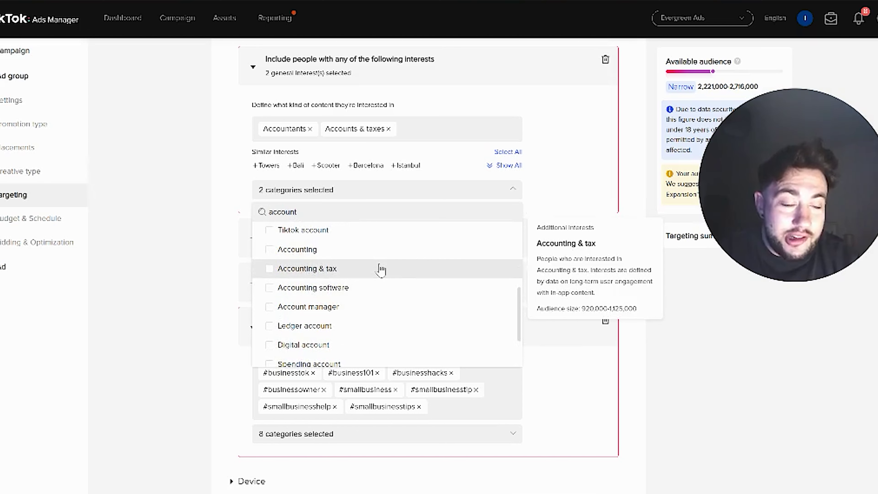
{"action": "scroll", "coordinate": [380, 269], "scroll_direction": "up", "scroll_amount": 6}
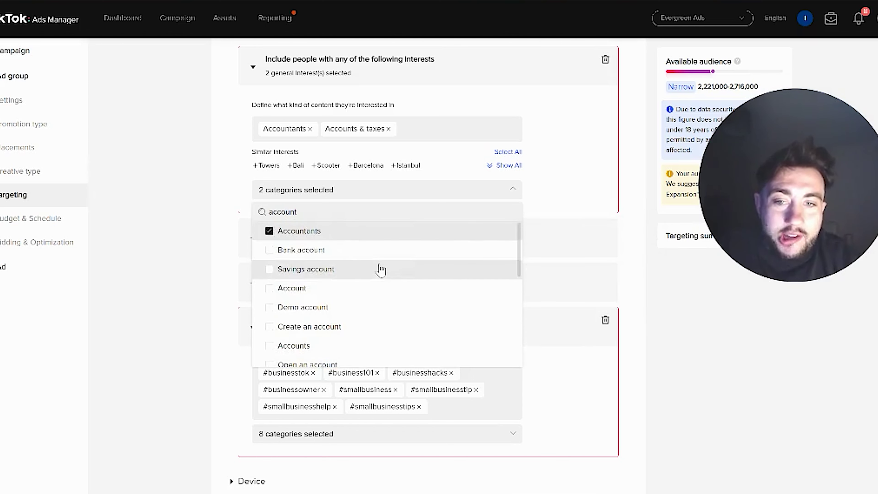
{"action": "left_click", "coordinate": [643, 310]}
{"action": "scroll", "coordinate": [617, 387], "scroll_direction": "down", "scroll_amount": 6}
{"action": "scroll", "coordinate": [616, 387], "scroll_direction": "up", "scroll_amount": 4}
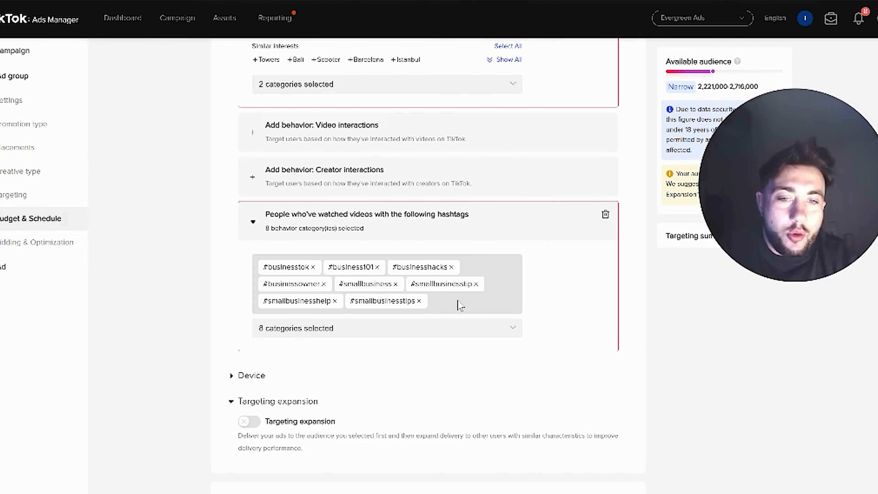
Search ecommerce hashtags and add #ecommercetips, #ecom and #ecommercemarketing.
{"action": "left_click", "coordinate": [395, 334]}
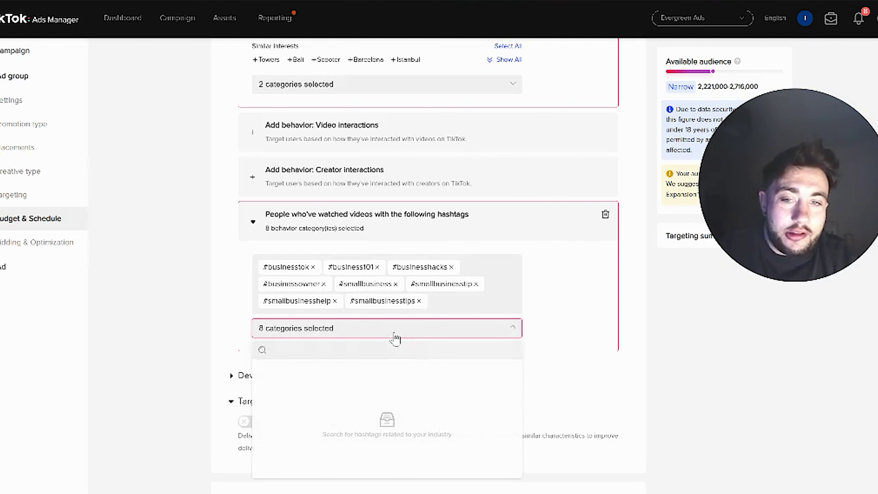
{"action": "type", "text": "#"}
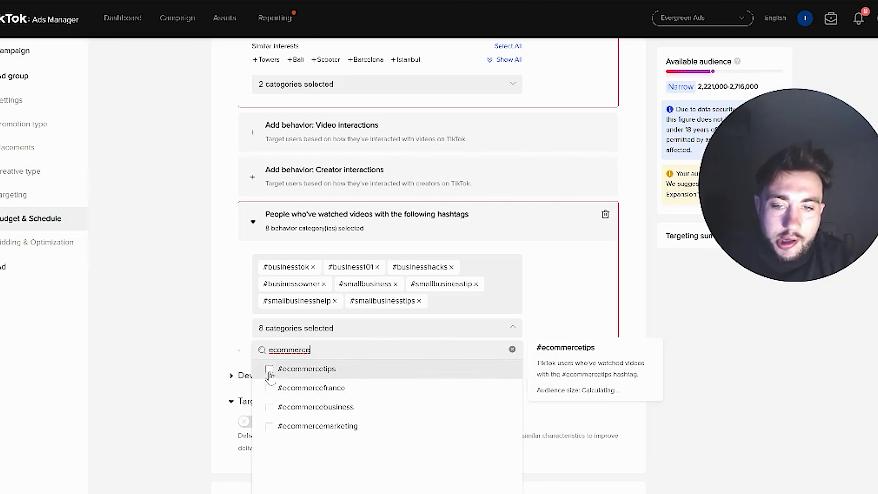
{"action": "left_click", "coordinate": [268, 370]}
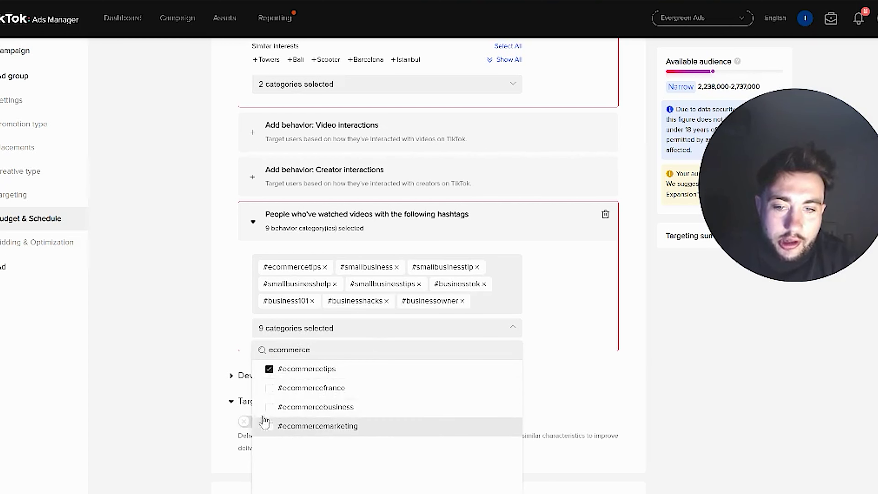
{"action": "left_click_drag", "start_coordinate": [321, 351], "coordinate": [286, 352]}
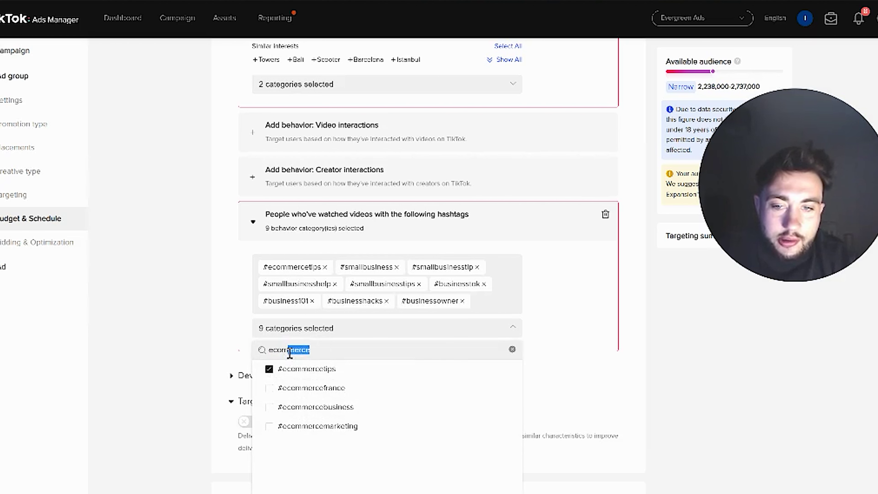
{"action": "left_click", "coordinate": [268, 366]}
{"action": "scroll", "coordinate": [393, 415], "scroll_direction": "down", "scroll_amount": 2}
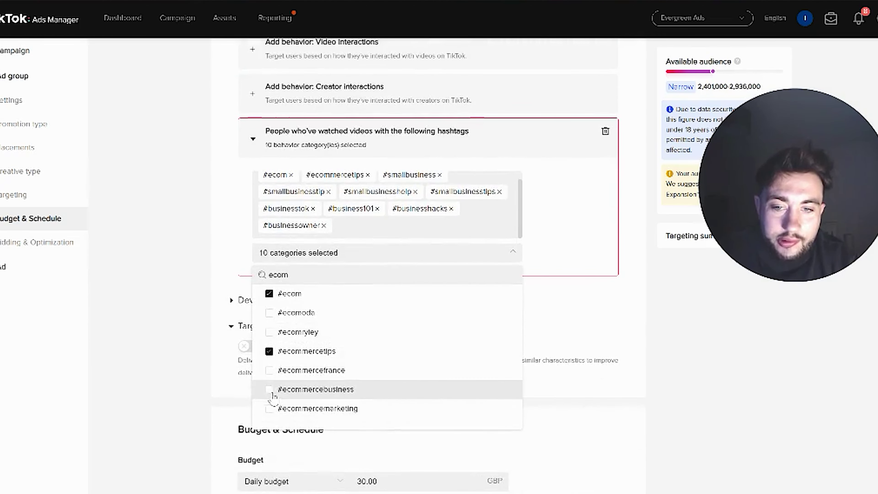
{"action": "left_click", "coordinate": [272, 408]}
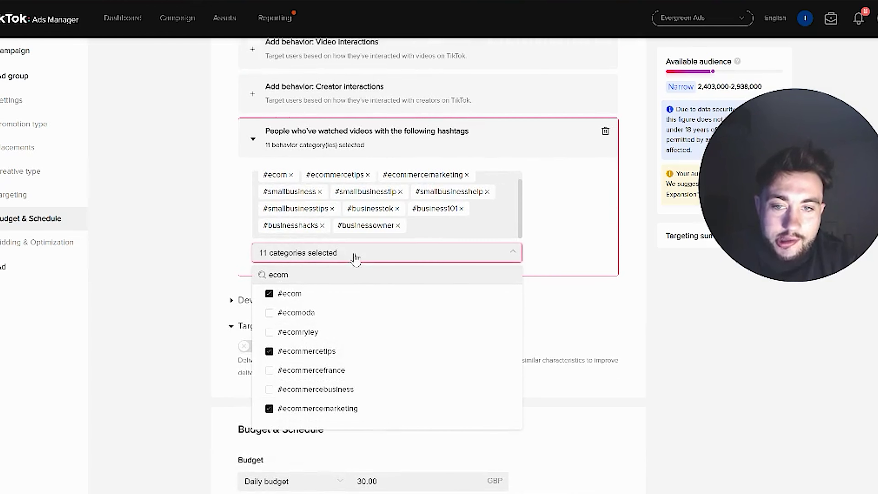
Search 'shopify' and add #shopifytips, #shopifyseller and #shopifydropshipping.
{"action": "left_click_drag", "start_coordinate": [335, 273], "coordinate": [271, 272]}
{"action": "type", "text": "shopify"}
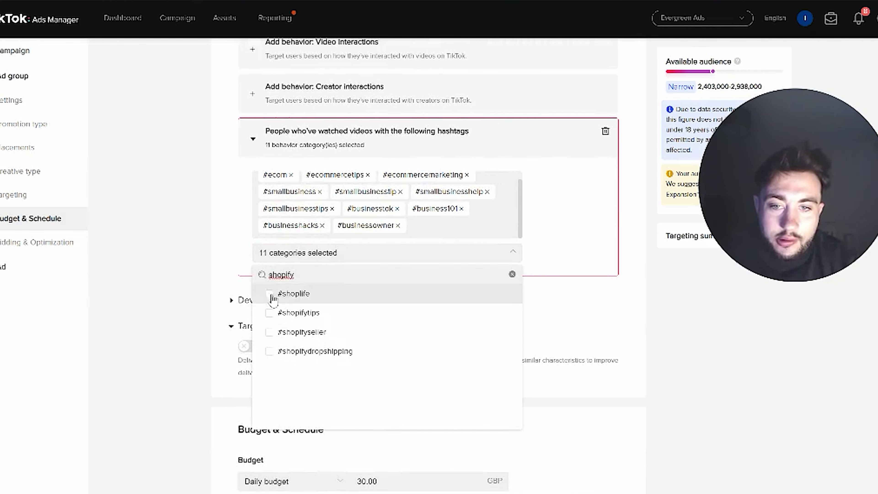
{"action": "left_click", "coordinate": [269, 313]}
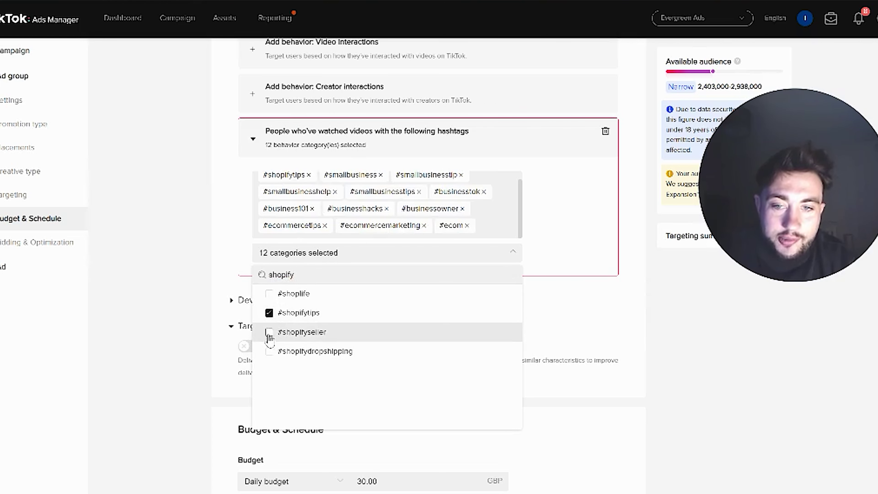
{"action": "left_click", "coordinate": [269, 332]}
{"action": "left_click", "coordinate": [269, 351]}
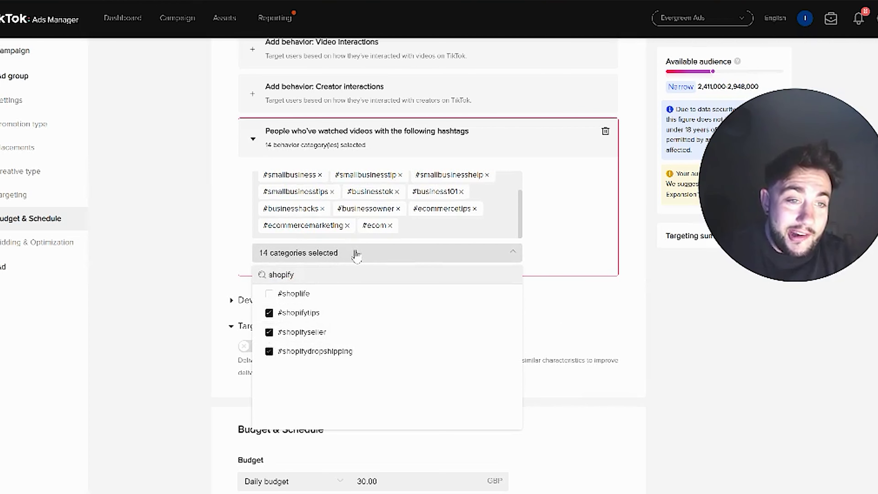
{"action": "left_click_drag", "start_coordinate": [357, 256], "coordinate": [258, 254]}
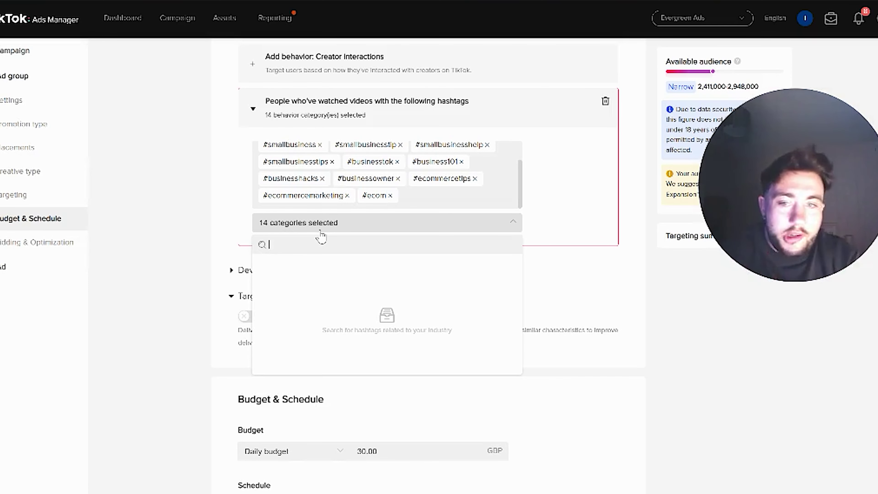
Search 'sales' and add #salestok, #salesteam, #salestips, #salesadvice and #salestraining.
{"action": "type", "text": "sales"}
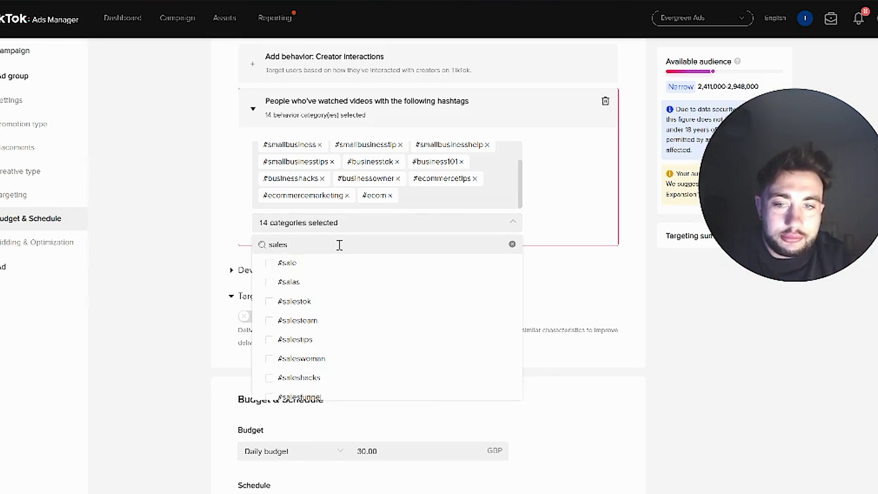
{"action": "left_click", "coordinate": [269, 303]}
{"action": "left_click", "coordinate": [270, 322]}
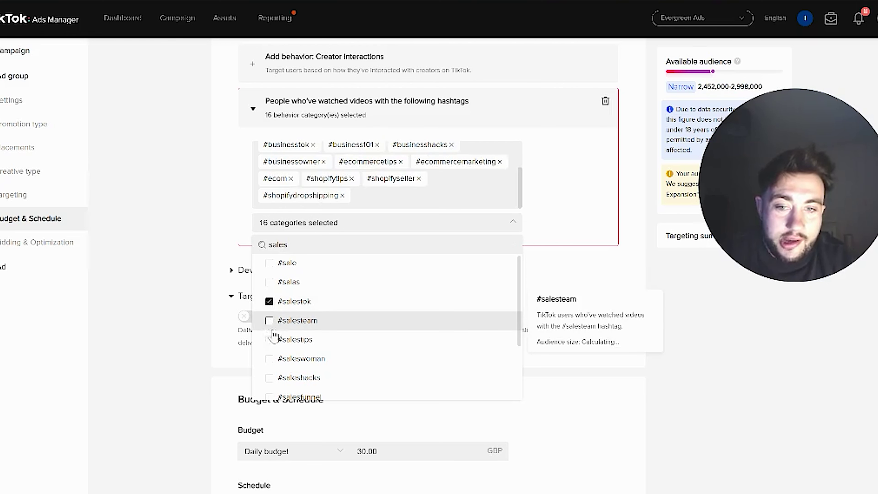
{"action": "left_click", "coordinate": [269, 339]}
{"action": "scroll", "coordinate": [270, 342], "scroll_direction": "down", "scroll_amount": 3}
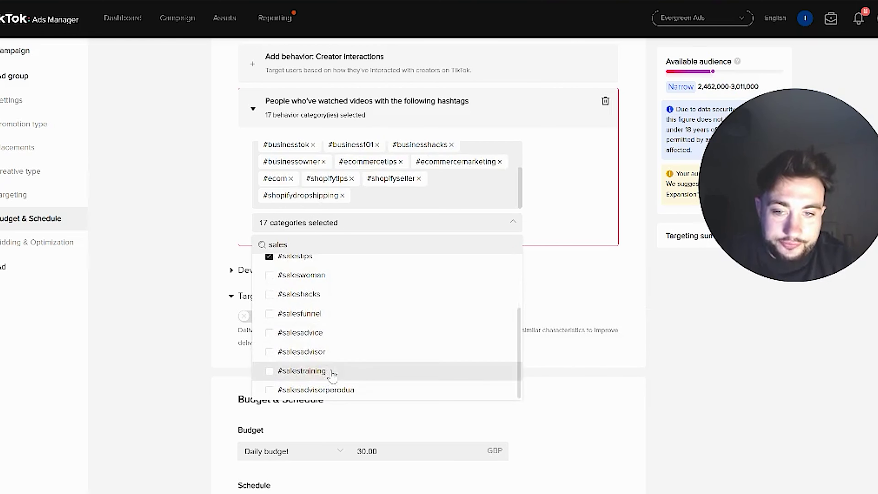
{"action": "left_click", "coordinate": [269, 332]}
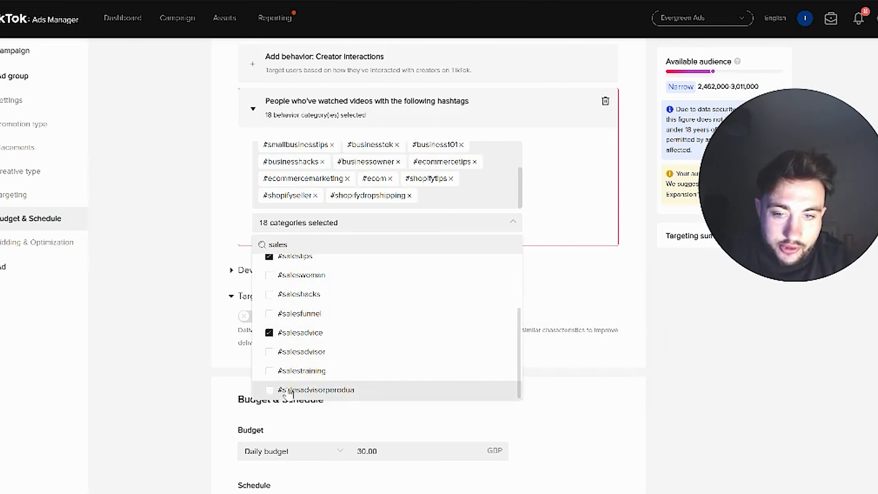
{"action": "scroll", "coordinate": [325, 391], "scroll_direction": "down", "scroll_amount": 1}
{"action": "left_click", "coordinate": [269, 339]}
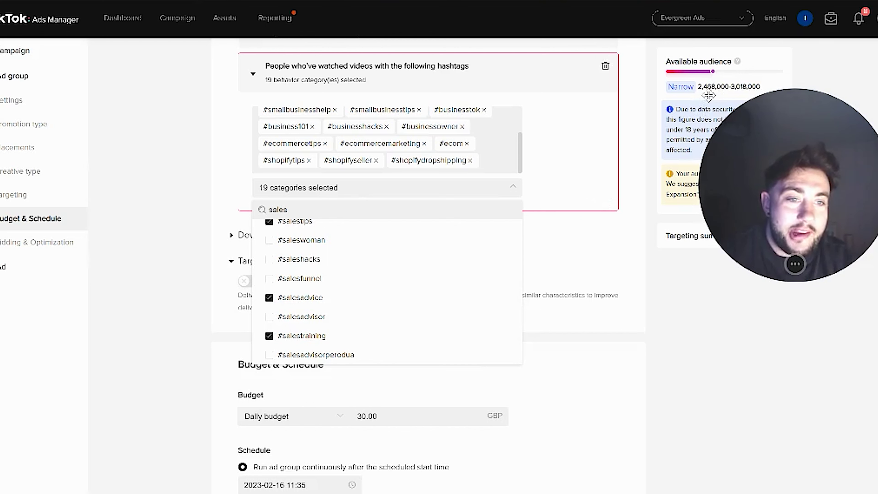
{"action": "left_click", "coordinate": [671, 271]}
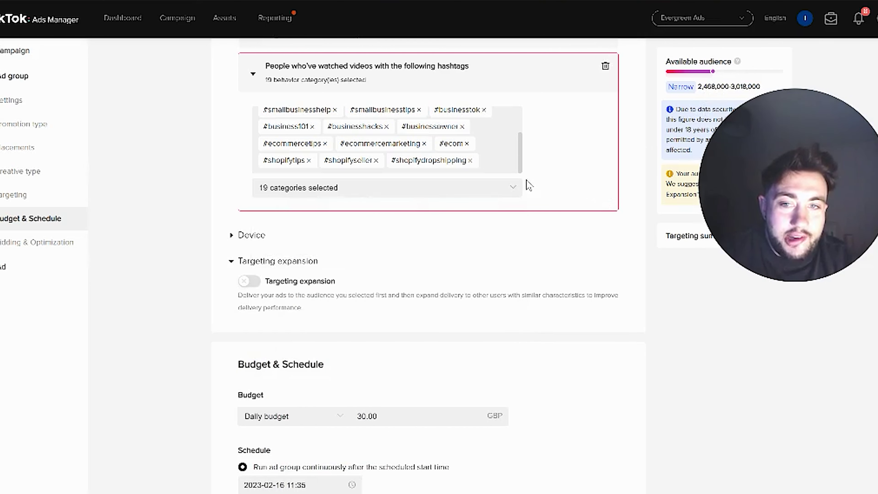
Show all recommended industry categories under Interests & Behaviours.
{"action": "scroll", "coordinate": [550, 170], "scroll_direction": "up", "scroll_amount": 5}
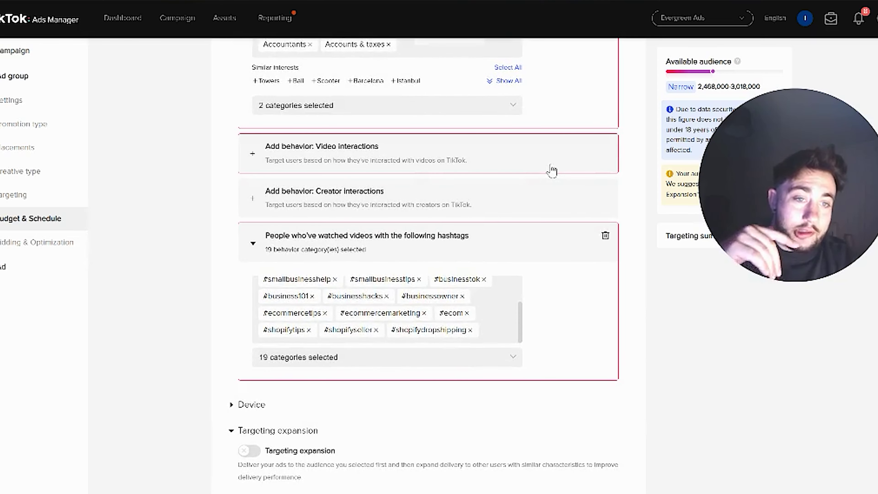
{"action": "scroll", "coordinate": [551, 170], "scroll_direction": "up", "scroll_amount": 1}
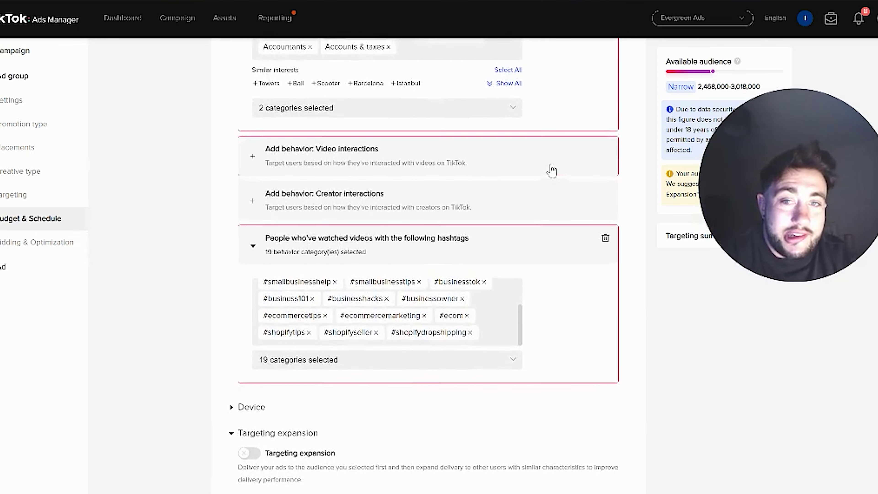
{"action": "scroll", "coordinate": [552, 170], "scroll_direction": "up", "scroll_amount": 5}
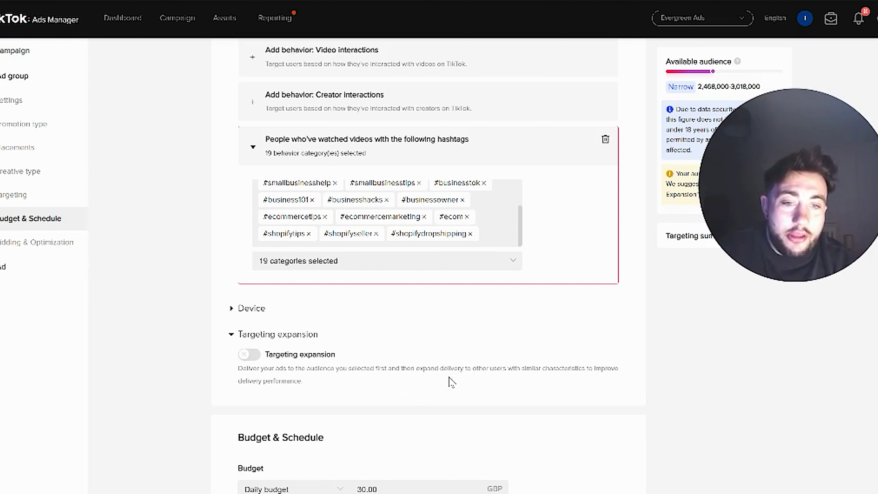
{"action": "scroll", "coordinate": [595, 382], "scroll_direction": "up", "scroll_amount": 10}
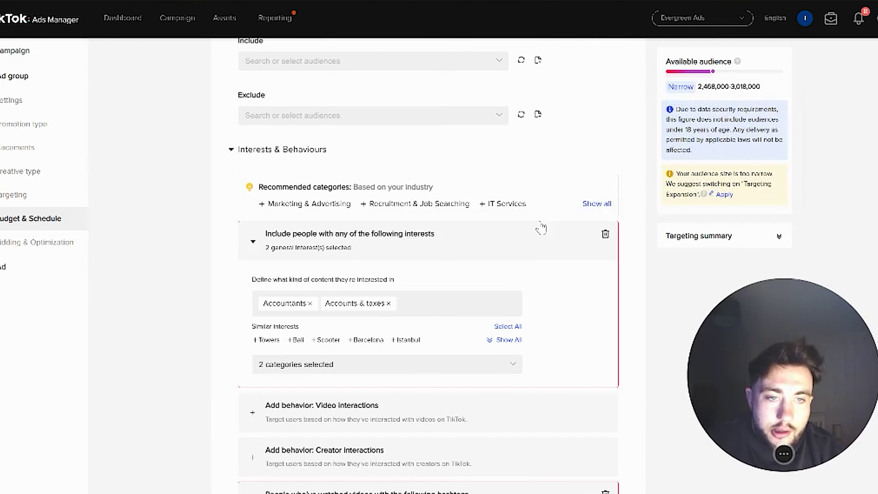
{"action": "left_click", "coordinate": [591, 203]}
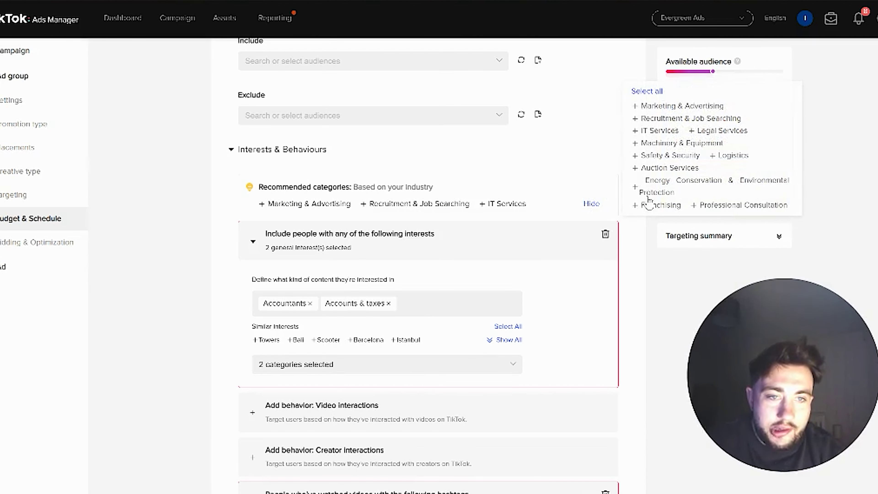